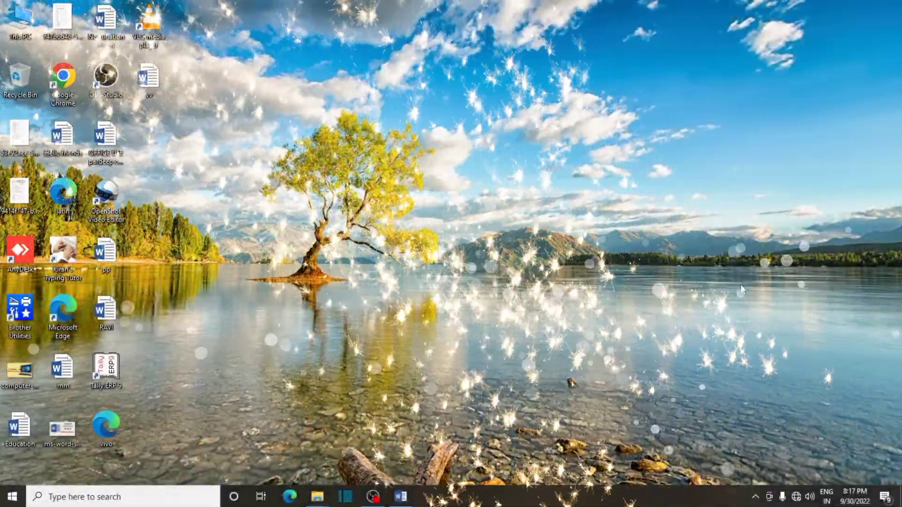
Switch to the blank Word document and insert a table with 6 columns and 5 rows
{"action": "left_click", "coordinate": [401, 497]}
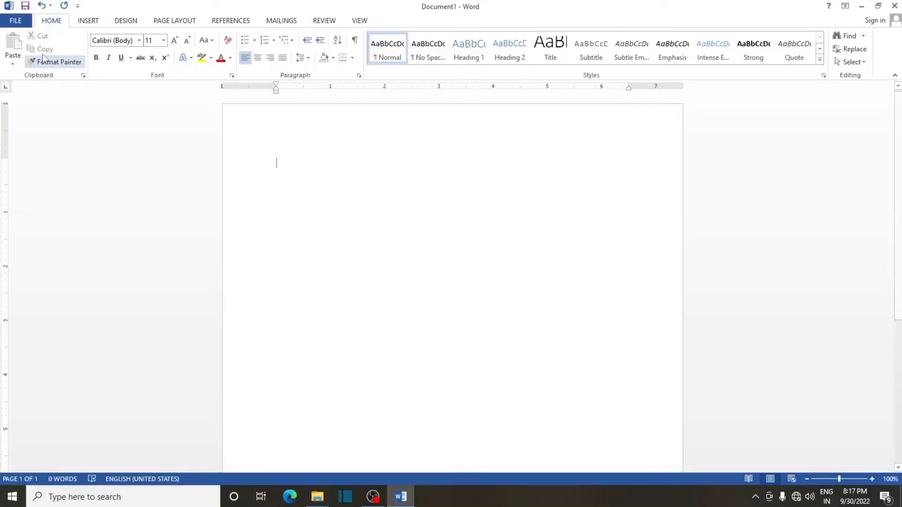
{"action": "left_click", "coordinate": [87, 21]}
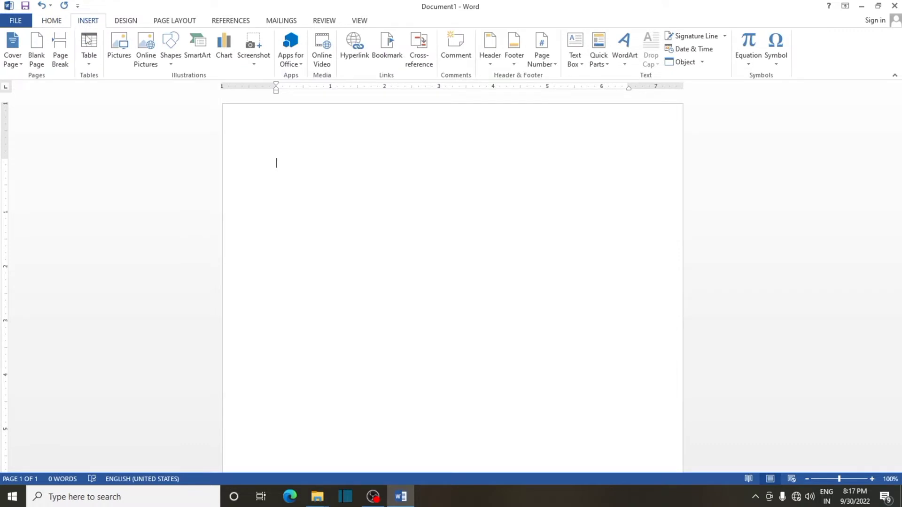
{"action": "left_click", "coordinate": [89, 56]}
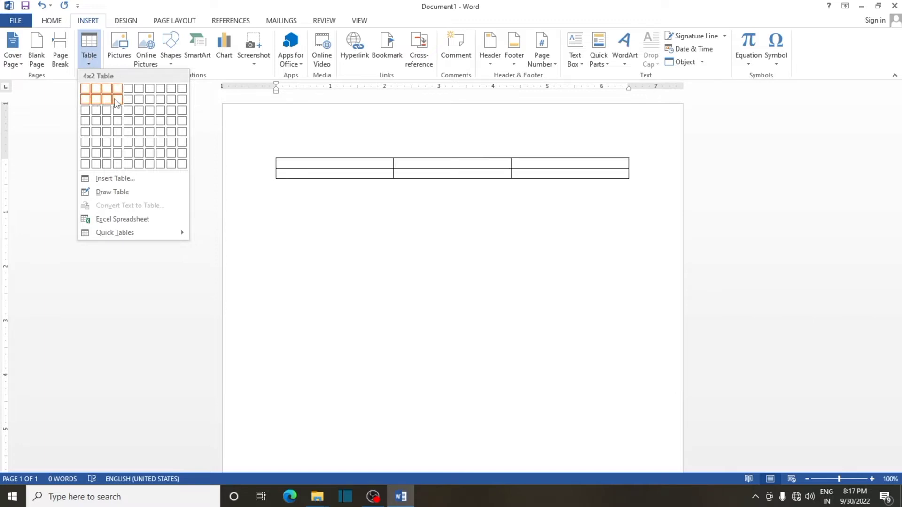
{"action": "left_click", "coordinate": [139, 134]}
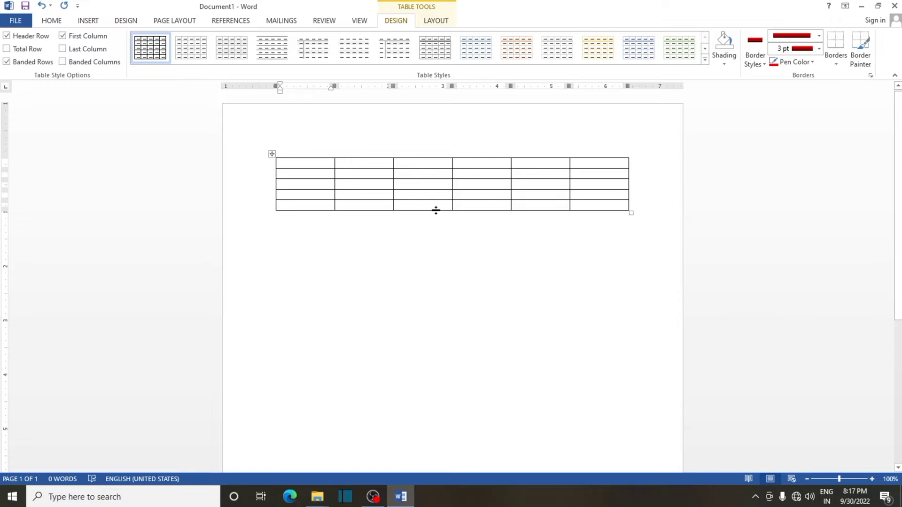
Enlarge the table's rows, widen the second column and narrow the first by moving their borders
{"action": "left_click_drag", "start_coordinate": [436, 211], "coordinate": [435, 269]}
{"action": "left_click_drag", "start_coordinate": [428, 201], "coordinate": [424, 222]}
{"action": "left_click_drag", "start_coordinate": [425, 179], "coordinate": [416, 200]}
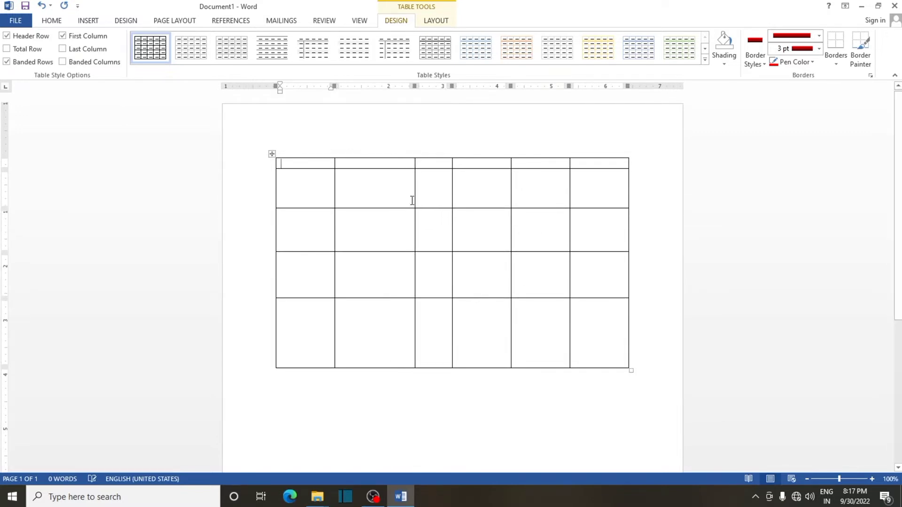
{"action": "left_click_drag", "start_coordinate": [333, 190], "coordinate": [323, 191]}
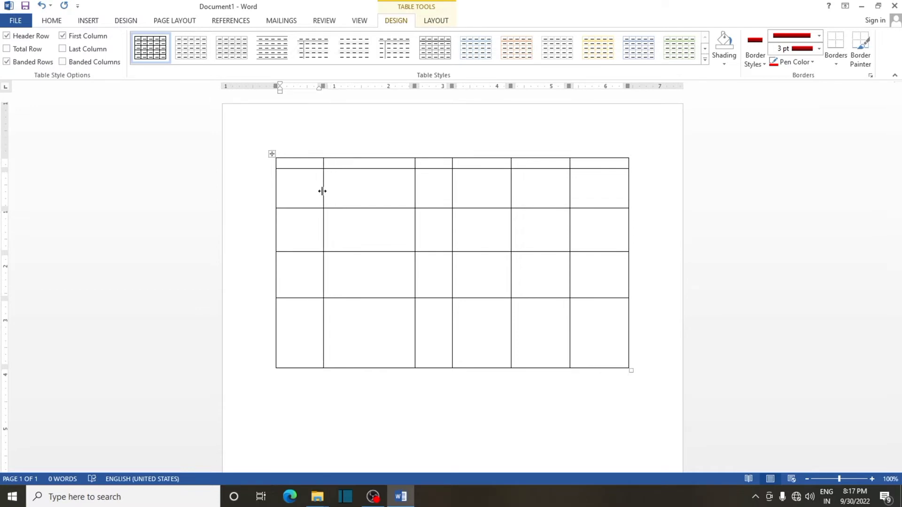
{"action": "left_click", "coordinate": [359, 168]}
{"action": "left_click_drag", "start_coordinate": [358, 168], "coordinate": [340, 193]}
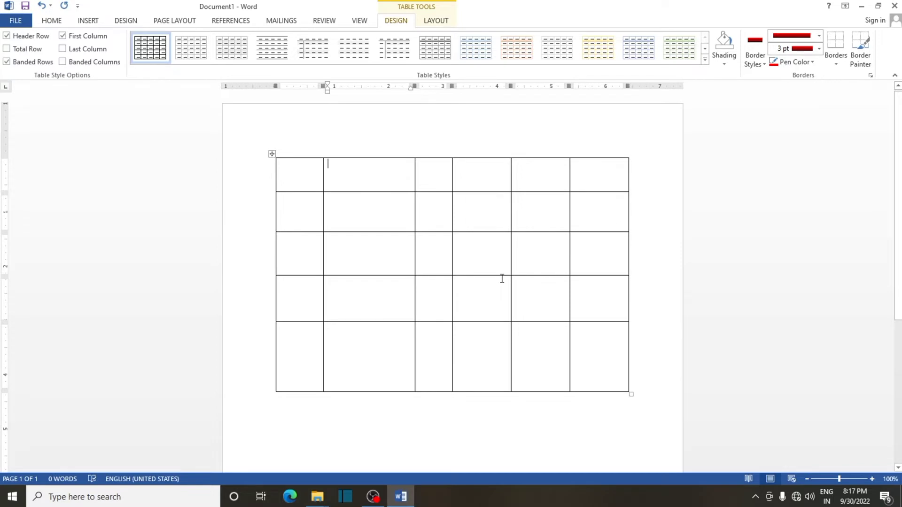
Delete the whole table and insert a new one with 10 columns and 7 rows by specifying its dimensions
{"action": "key", "text": "ctrl+a"}
{"action": "key", "text": "Delete"}
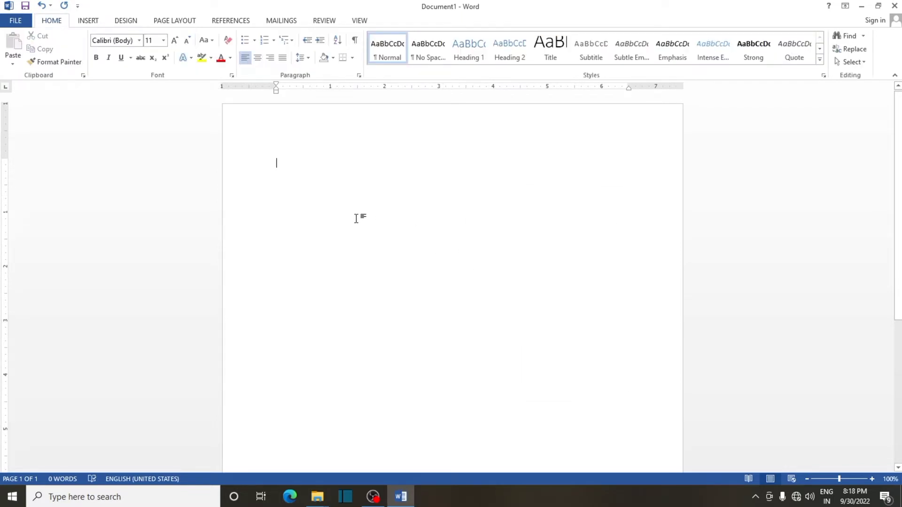
{"action": "left_click", "coordinate": [90, 23]}
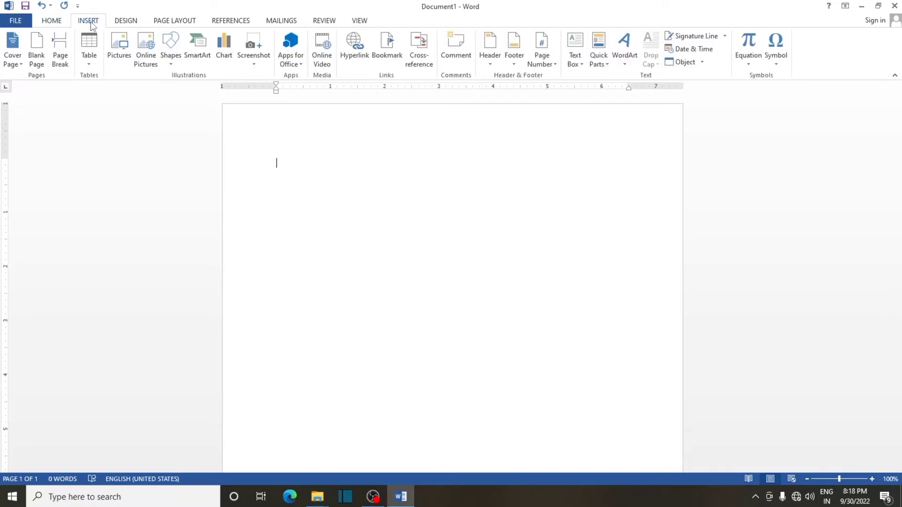
{"action": "left_click", "coordinate": [84, 47]}
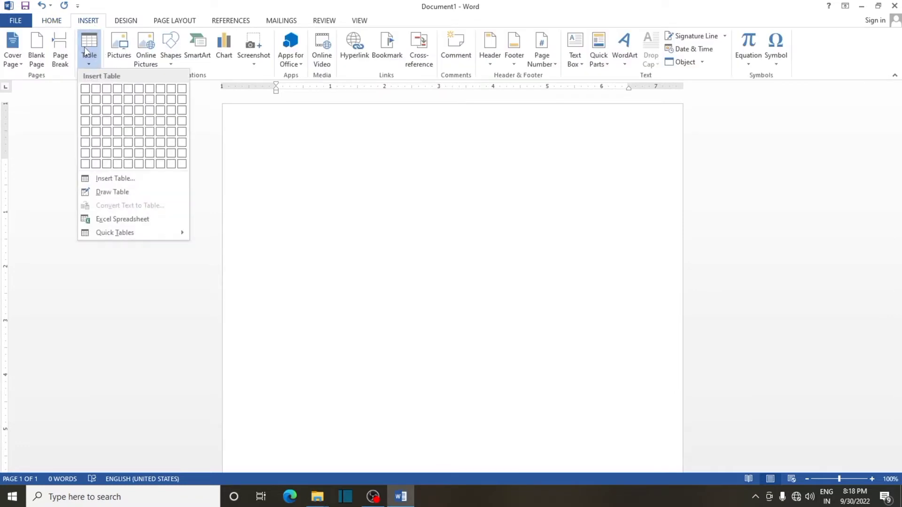
{"action": "left_click", "coordinate": [119, 176]}
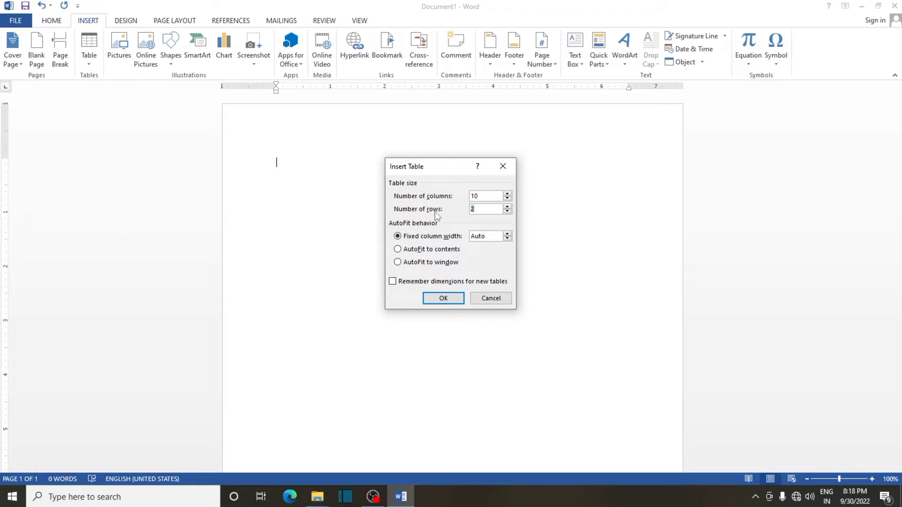
{"action": "type", "text": "7"}
{"action": "left_click", "coordinate": [444, 299]}
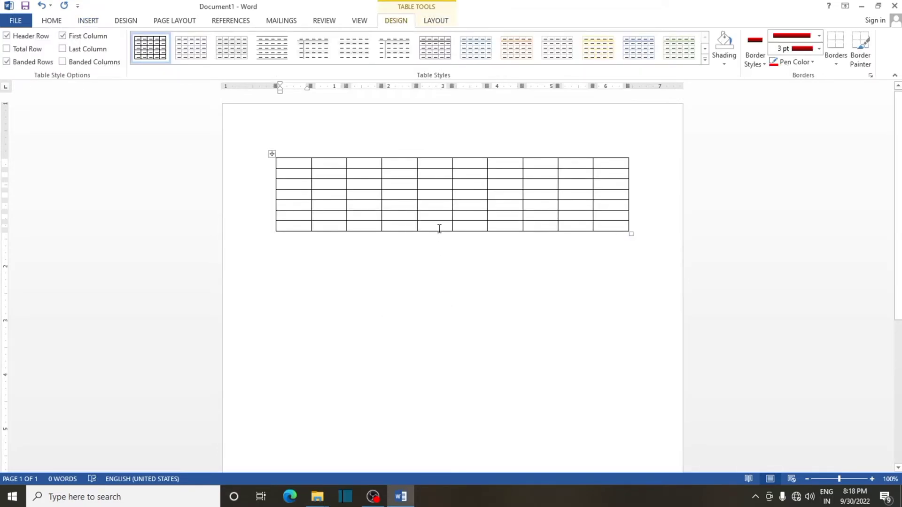
Heighten the last row of the 10-column table and delete the whole table from the document
{"action": "left_click_drag", "start_coordinate": [437, 231], "coordinate": [439, 297]}
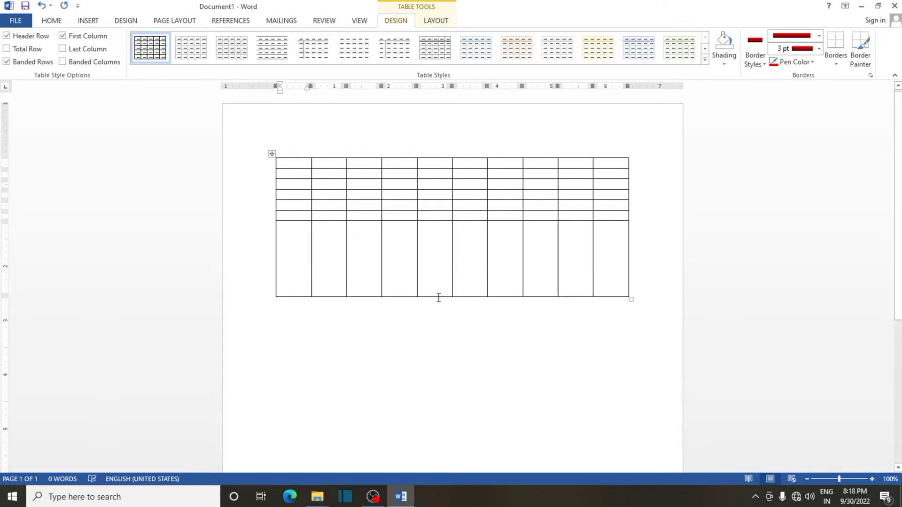
{"action": "key", "text": "ctrl+a"}
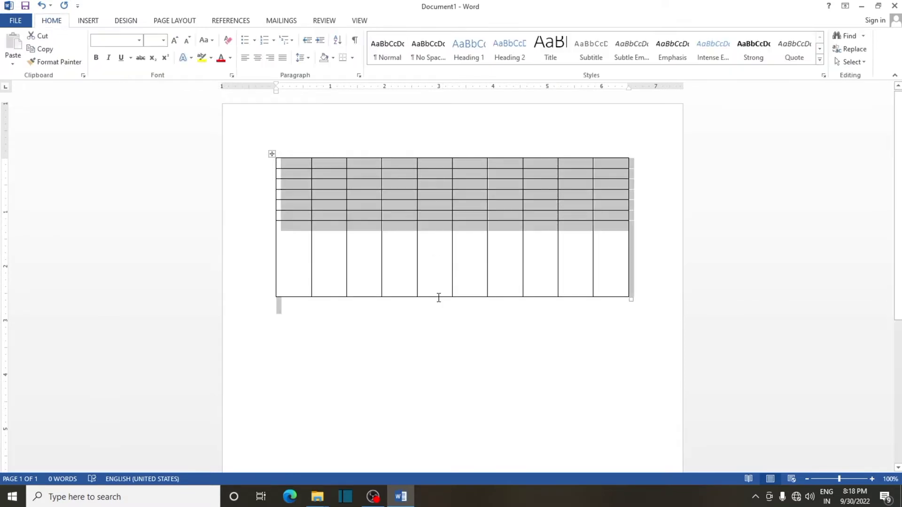
{"action": "key", "text": "Delete"}
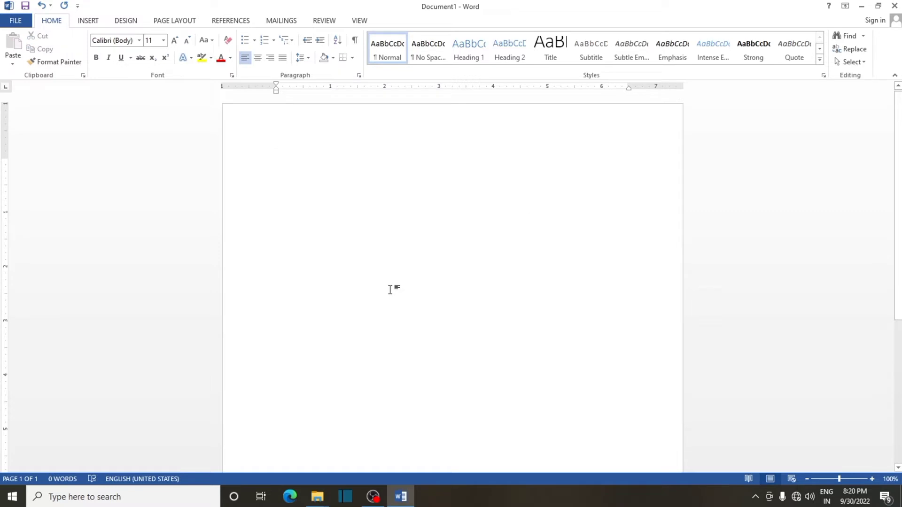
Draw a freehand table outline about 7.45" wide and 4.45" tall across the page
{"action": "left_click", "coordinate": [88, 20]}
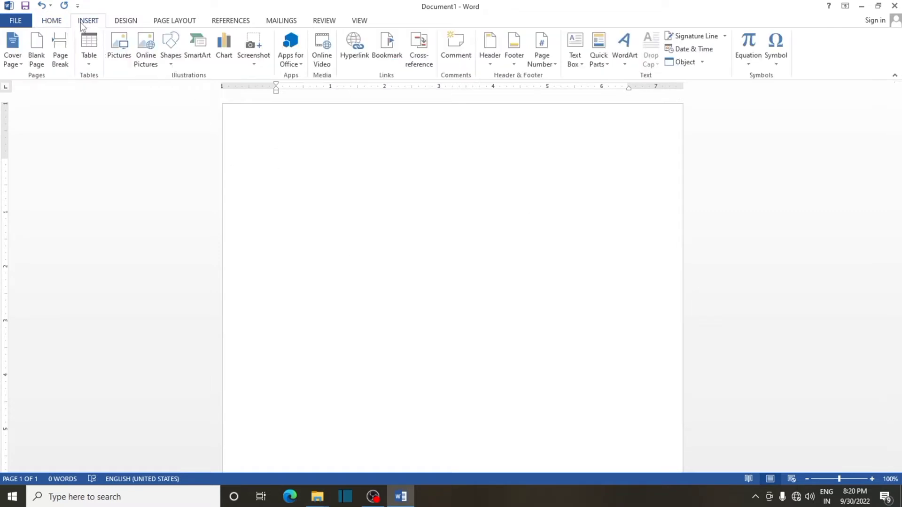
{"action": "left_click", "coordinate": [89, 47]}
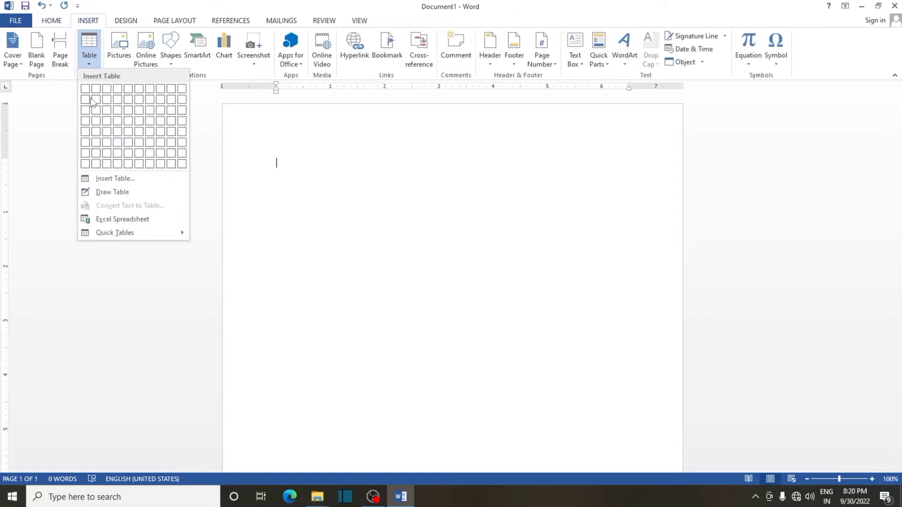
{"action": "left_click", "coordinate": [117, 194]}
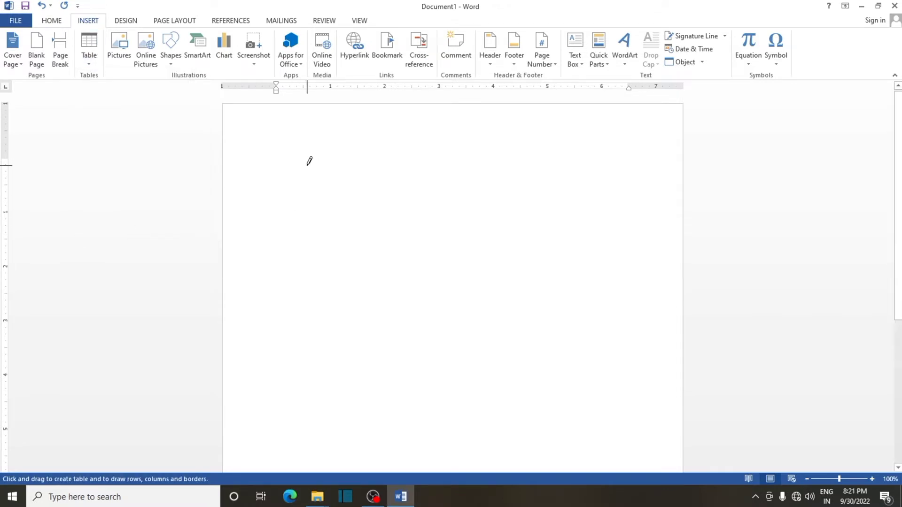
{"action": "mouse_move", "coordinate": [245, 146]}
{"action": "left_mouse_down"}
{"action": "mouse_move", "coordinate": [352, 262]}
{"action": "mouse_move", "coordinate": [582, 330]}
{"action": "mouse_move", "coordinate": [650, 382]}
{"action": "mouse_move", "coordinate": [649, 399]}
{"action": "left_mouse_up"}
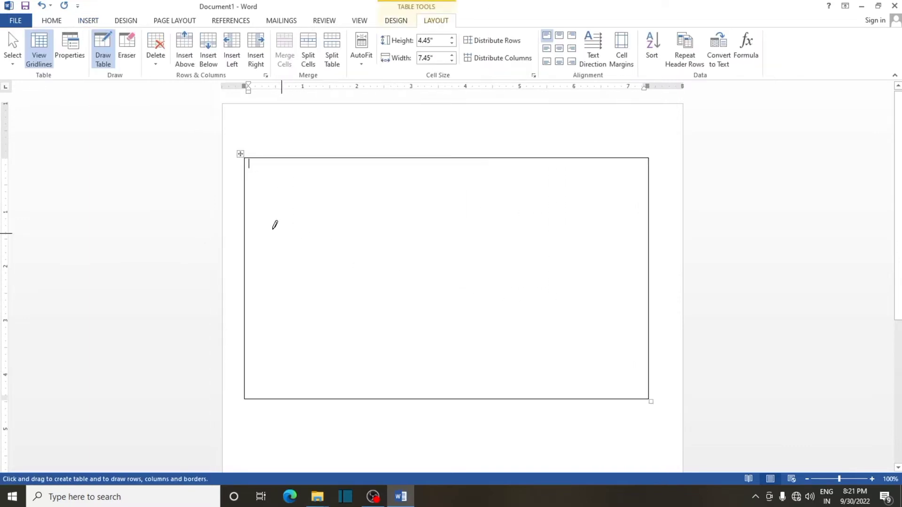
Divide the drawn table into four rows and five columns with three horizontal and four vertical lines
{"action": "left_click_drag", "start_coordinate": [282, 217], "coordinate": [492, 218]}
{"action": "left_click_drag", "start_coordinate": [275, 267], "coordinate": [514, 265]}
{"action": "left_click_drag", "start_coordinate": [306, 337], "coordinate": [416, 337]}
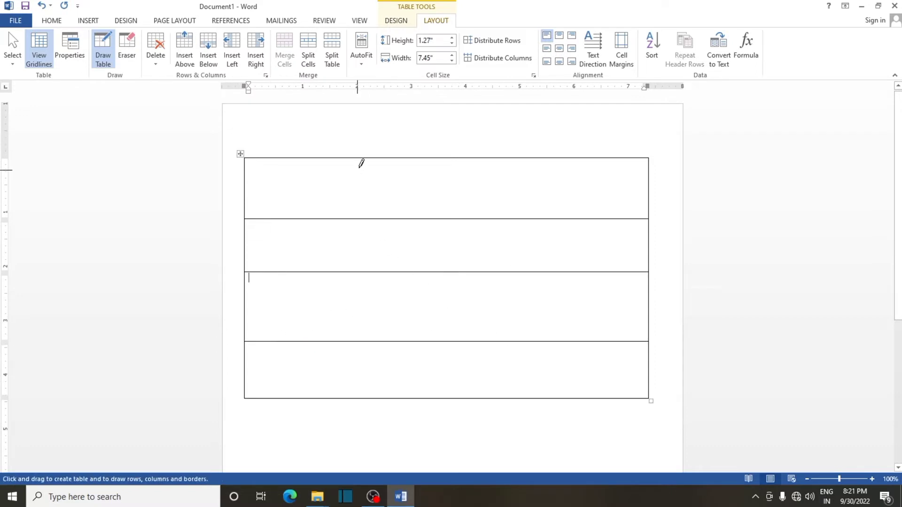
{"action": "left_click_drag", "start_coordinate": [362, 162], "coordinate": [365, 368]}
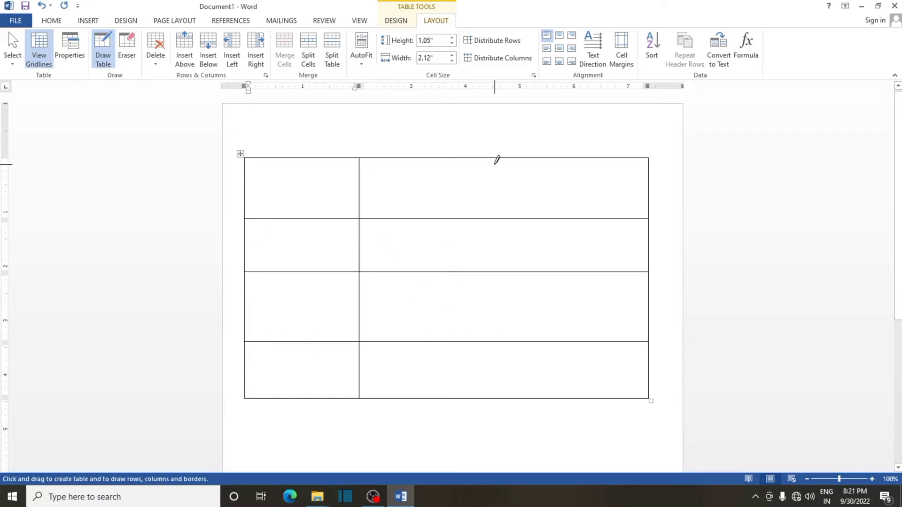
{"action": "left_click_drag", "start_coordinate": [497, 160], "coordinate": [505, 362]}
{"action": "left_click_drag", "start_coordinate": [574, 159], "coordinate": [580, 374]}
{"action": "left_click_drag", "start_coordinate": [419, 166], "coordinate": [430, 392]}
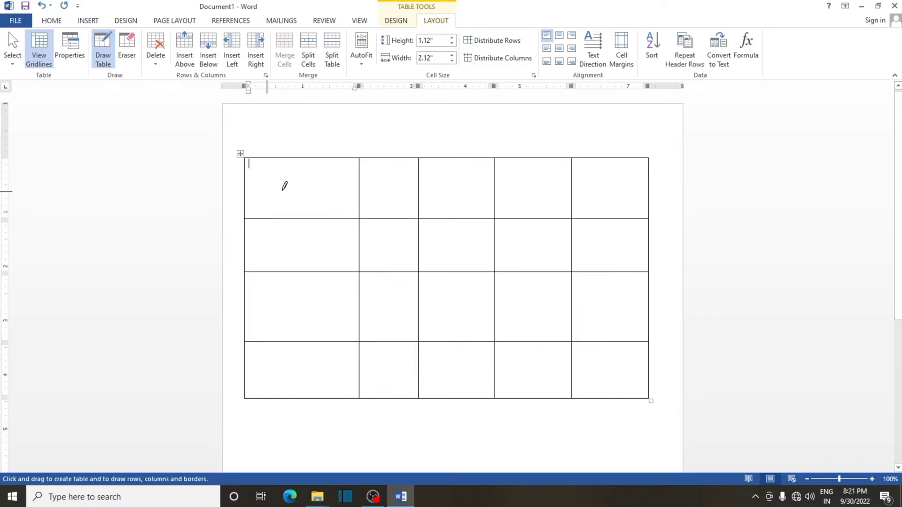
{"action": "key", "text": "Escape"}
Fill the five cells of the first row with dfsadfasd, fasdfasd, fa, sdf and sadf, leaving the second row empty
{"action": "type", "text": "dfsadfasd"}
{"action": "key", "text": "Tab"}
{"action": "type", "text": "fasdfasd"}
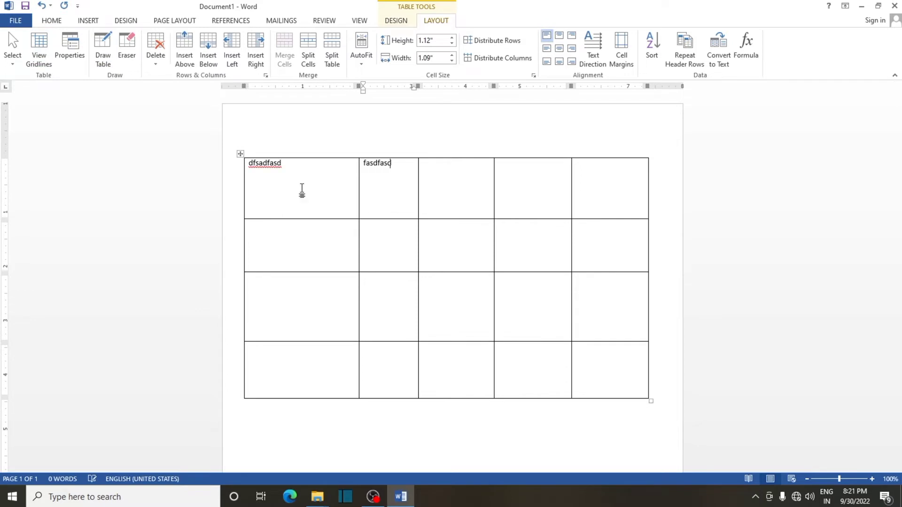
{"action": "key", "text": "Tab"}
{"action": "type", "text": "fa\tsdf"}
{"action": "key", "text": "Tab"}
{"action": "type", "text": "sadf"}
{"action": "key", "text": "Tab"}
{"action": "type", "text": "sa"}
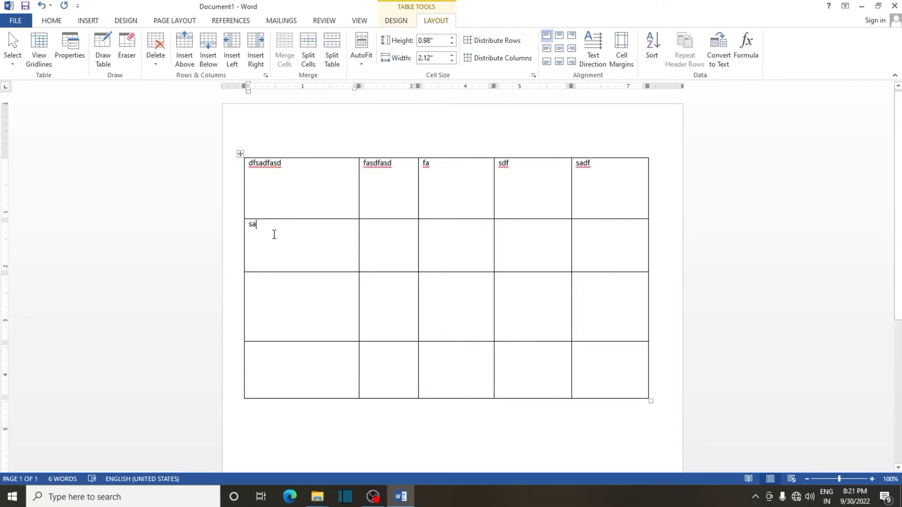
{"action": "key", "text": "BackSpace"}
{"action": "key", "text": "BackSpace"}
Examine the Design and Layout tools for tables, placing the cursor inside and outside the table to compare
{"action": "left_click", "coordinate": [288, 201]}
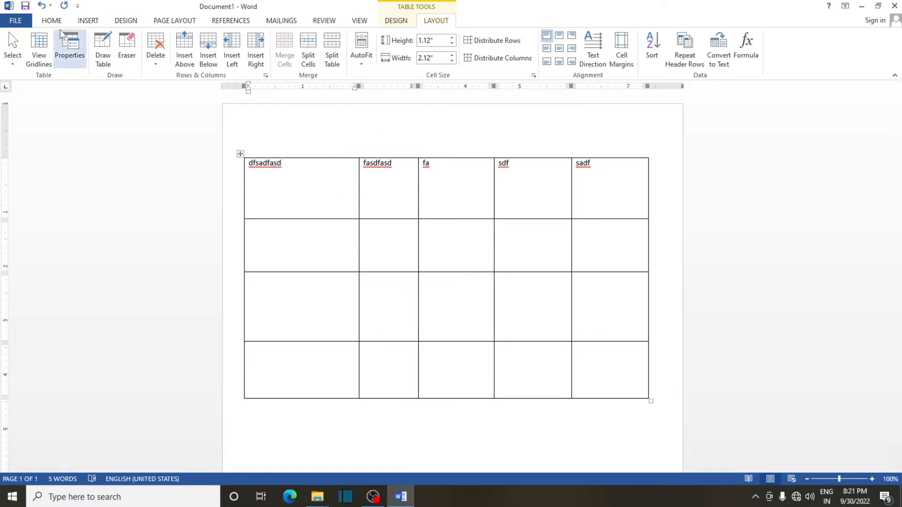
{"action": "left_click", "coordinate": [396, 21]}
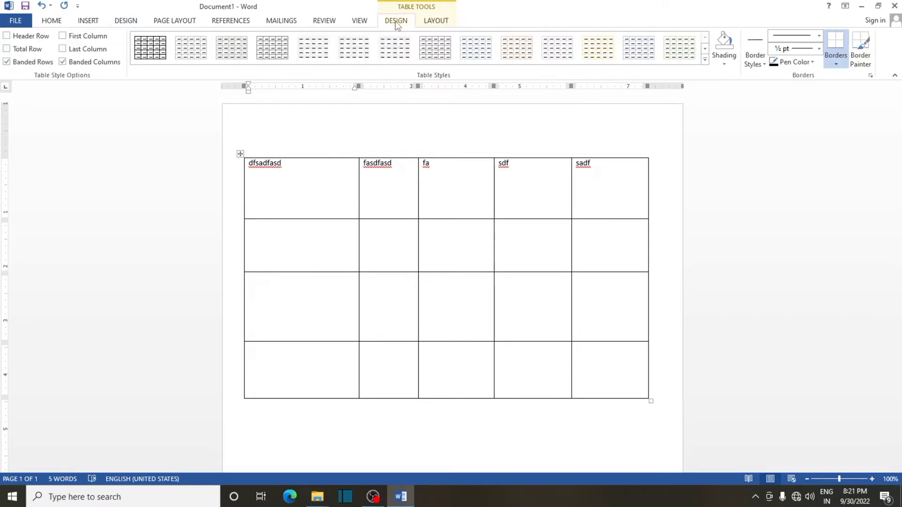
{"action": "left_click", "coordinate": [437, 24]}
{"action": "left_click", "coordinate": [396, 22]}
{"action": "left_click", "coordinate": [387, 241]}
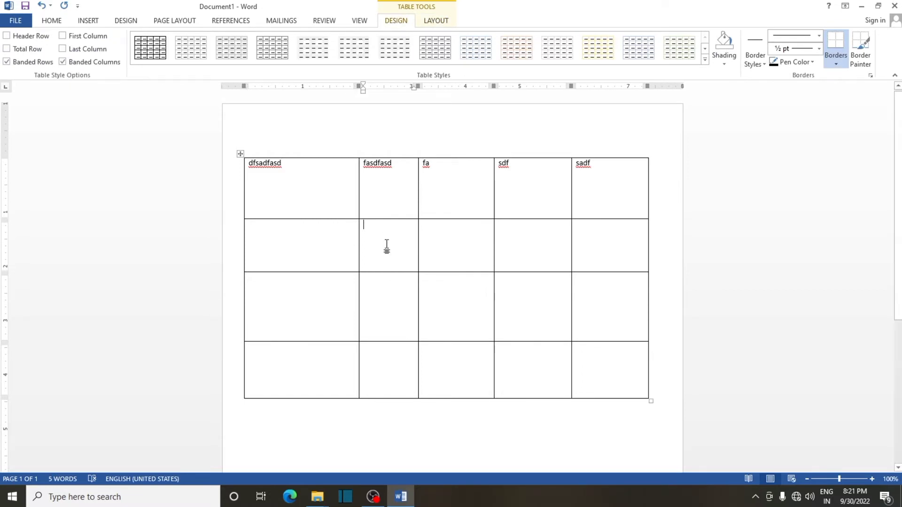
{"action": "left_click", "coordinate": [437, 20]}
{"action": "left_click", "coordinate": [402, 23]}
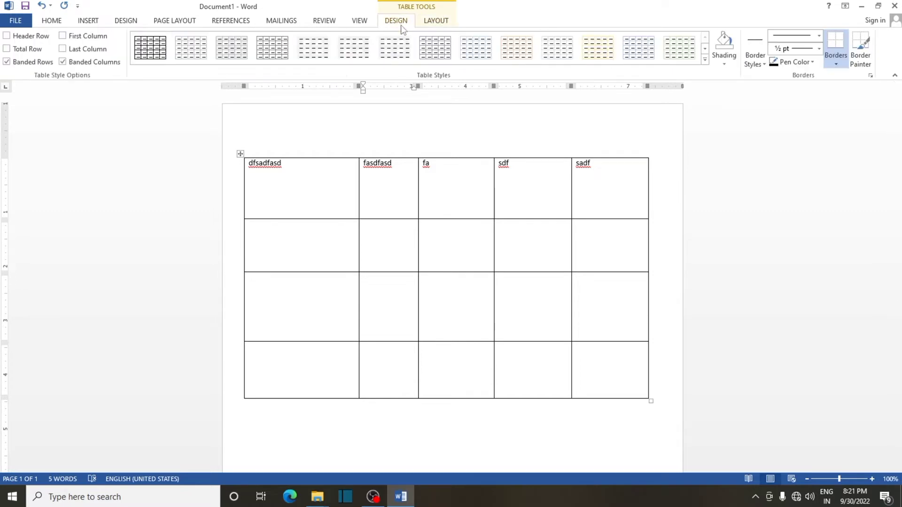
{"action": "left_click", "coordinate": [471, 436]}
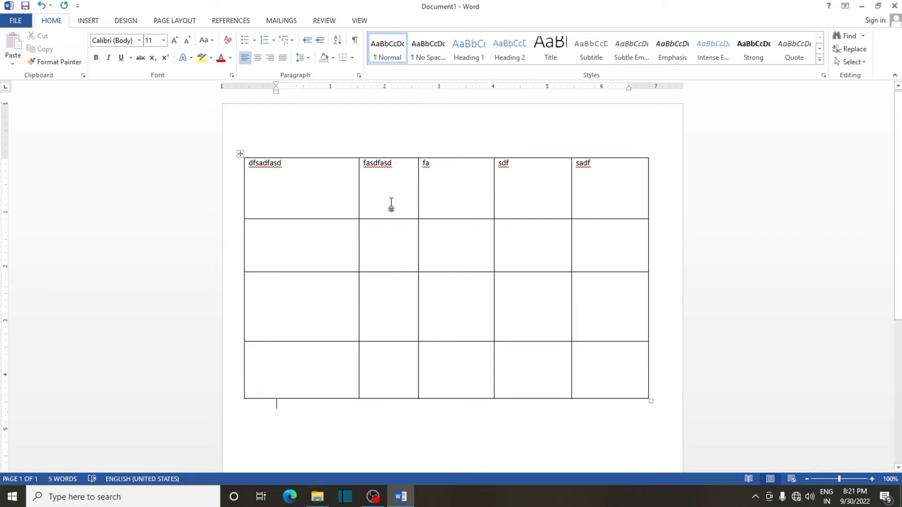
{"action": "left_click", "coordinate": [319, 250]}
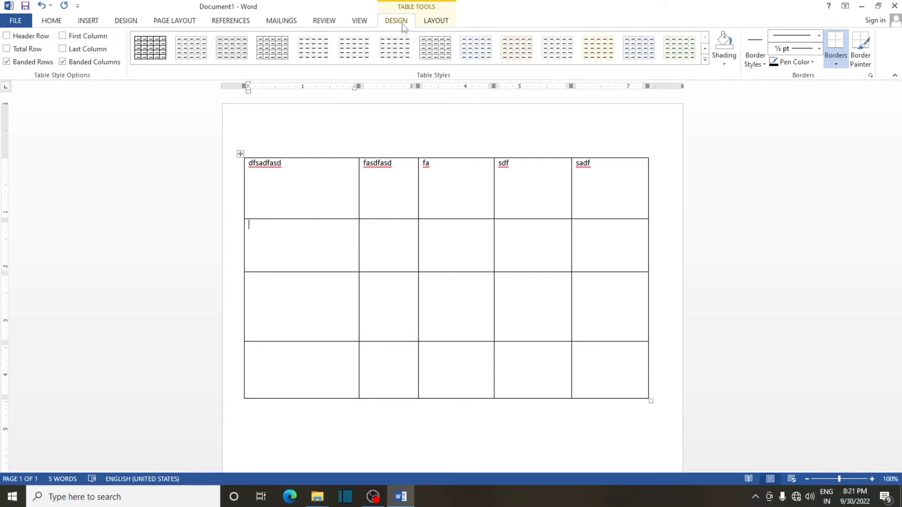
Delete the table's first row, which holds the sample text
{"action": "left_click", "coordinate": [447, 21]}
{"action": "left_click", "coordinate": [267, 190]}
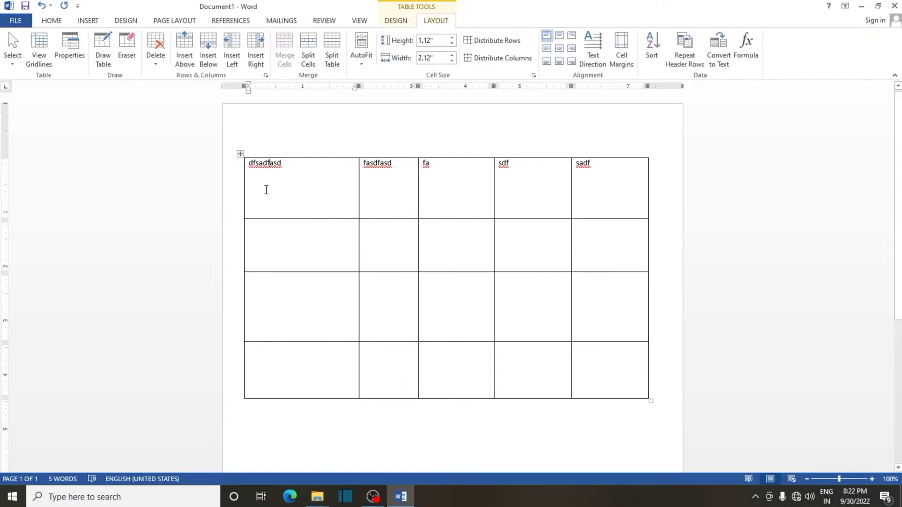
{"action": "left_click", "coordinate": [289, 195]}
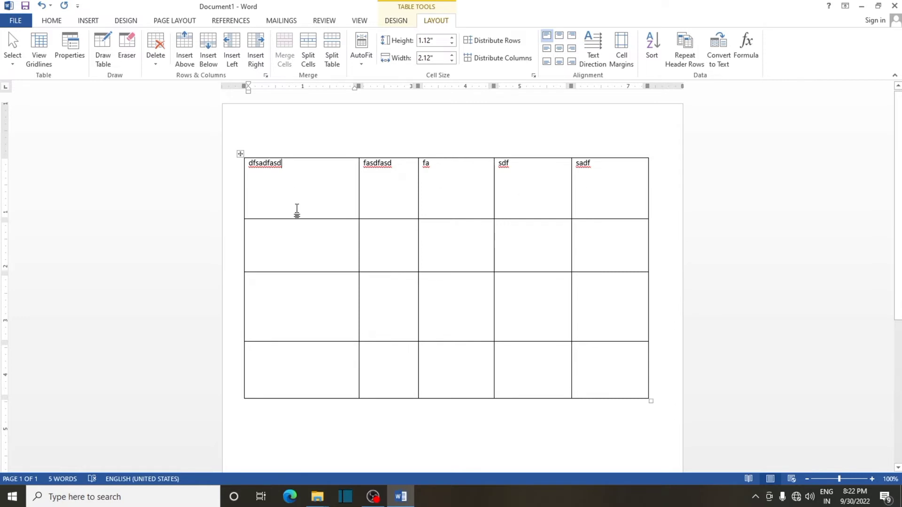
{"action": "left_click", "coordinate": [450, 192]}
{"action": "left_click", "coordinate": [528, 191]}
{"action": "left_click", "coordinate": [610, 193]}
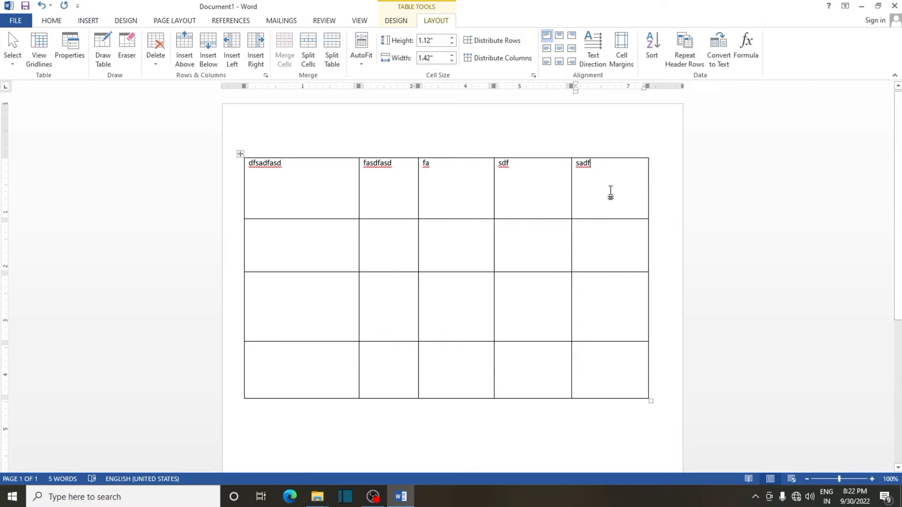
{"action": "left_click", "coordinate": [159, 63]}
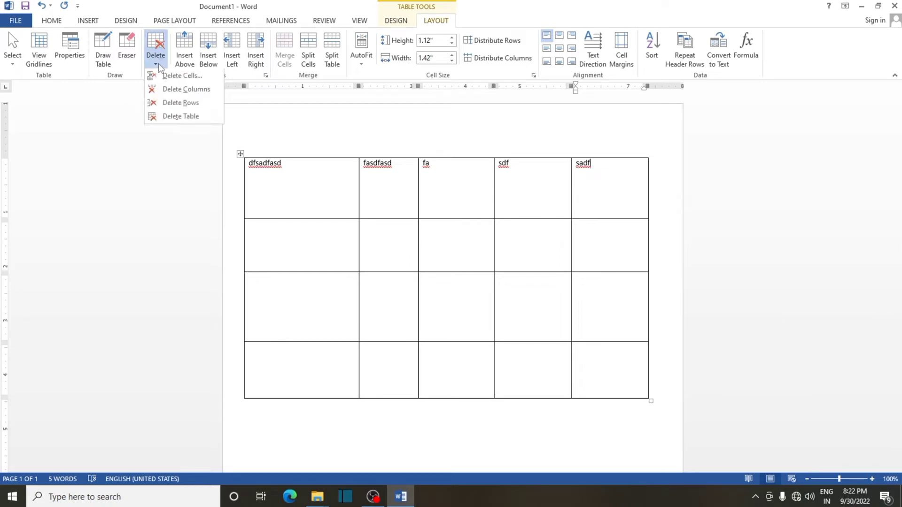
{"action": "left_click", "coordinate": [165, 104]}
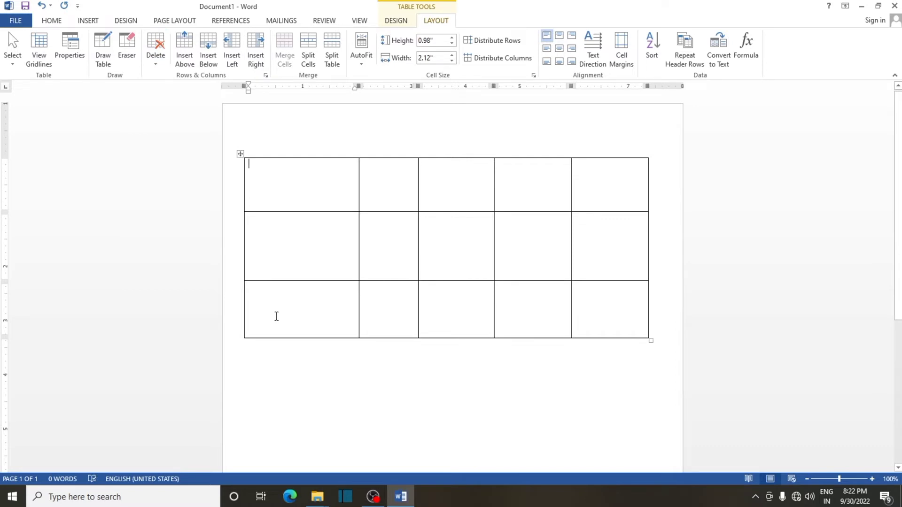
Fill the three cells of the first column with Asdfa, Sdf and Sd, and erase the stray text below the table
{"action": "type", "text": "asdfa"}
{"action": "key", "text": "Down"}
{"action": "type", "text": "sdf"}
{"action": "key", "text": "Down"}
{"action": "type", "text": "sd"}
{"action": "key", "text": "Down"}
{"action": "type", "text": "f"}
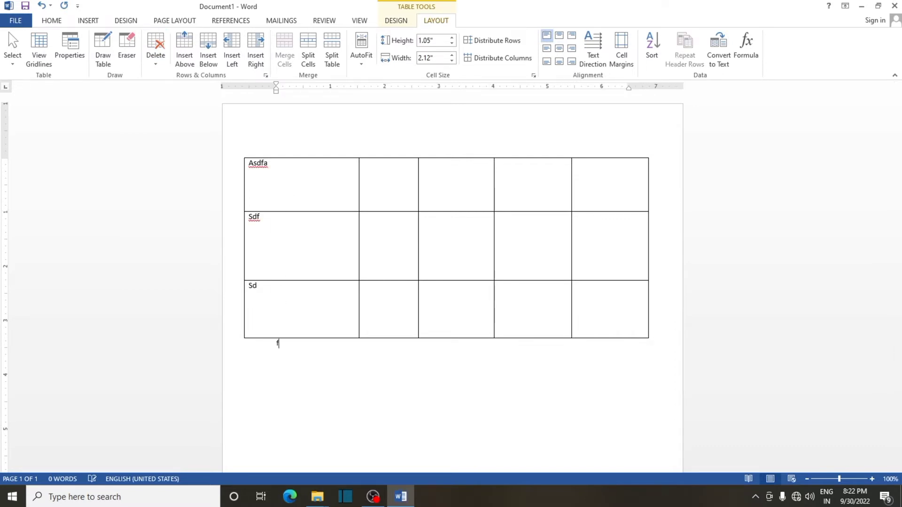
{"action": "type", "text": "sadf"}
{"action": "key", "text": "BackSpace"}
{"action": "key", "text": "BackSpace"}
{"action": "key", "text": "BackSpace"}
{"action": "key", "text": "BackSpace"}
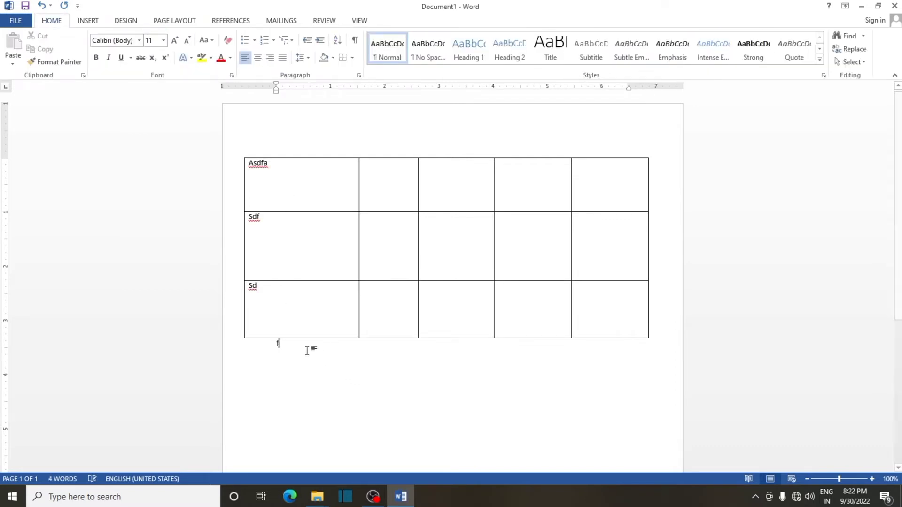
{"action": "key", "text": "BackSpace"}
Delete the table's first column, which holds the sample text
{"action": "left_click", "coordinate": [300, 249]}
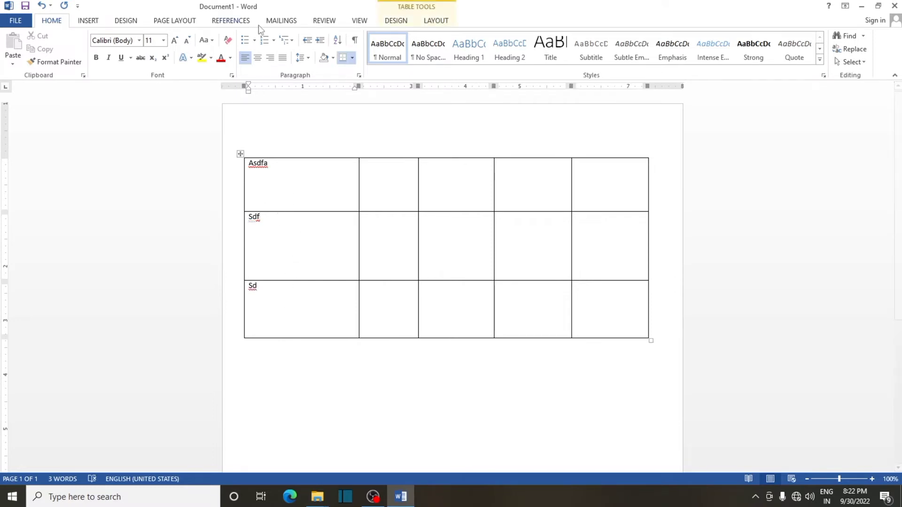
{"action": "left_click", "coordinate": [436, 20]}
{"action": "left_click", "coordinate": [157, 65]}
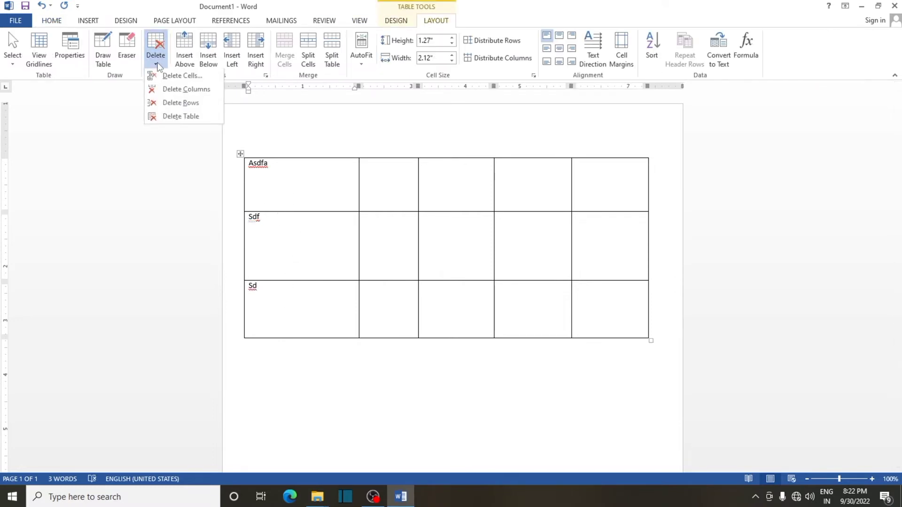
{"action": "left_click", "coordinate": [179, 92]}
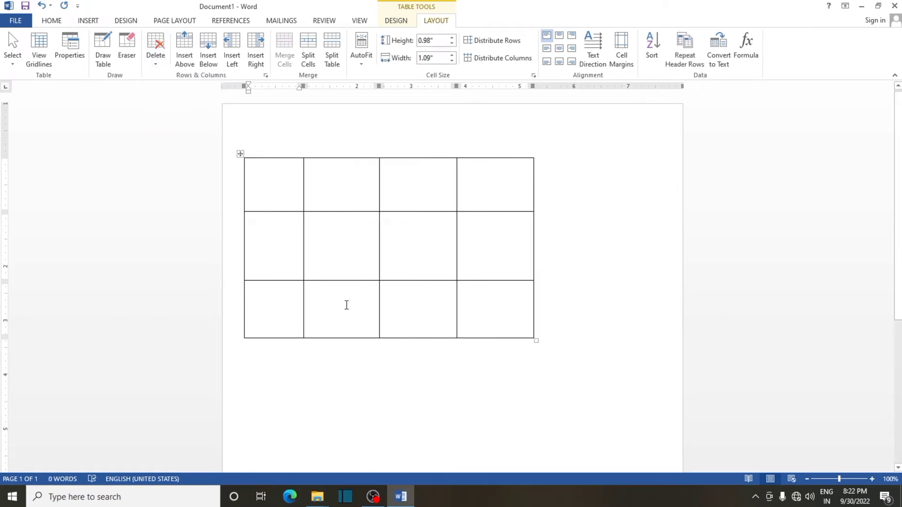
Fill the last column's three cells with Dsfg, Df and Gd, and enter f below the table
{"action": "left_click", "coordinate": [497, 188]}
{"action": "type", "text": "Dsfg"}
{"action": "key", "text": "Down"}
{"action": "type", "text": "Df"}
{"action": "key", "text": "Down"}
{"action": "type", "text": "Gd"}
{"action": "key", "text": "Down"}
{"action": "type", "text": "f"}
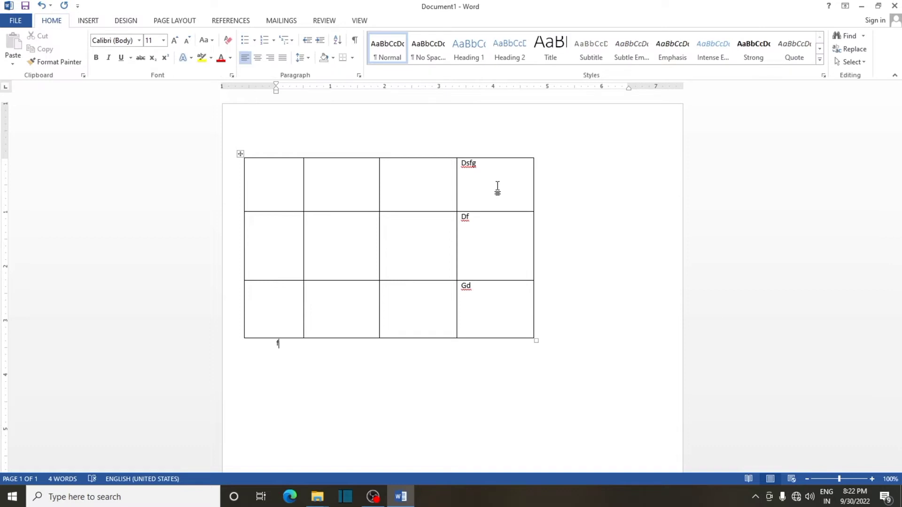
Insert an empty column to the right of the column holding Dsfg, Df and Gd
{"action": "left_click", "coordinate": [497, 188]}
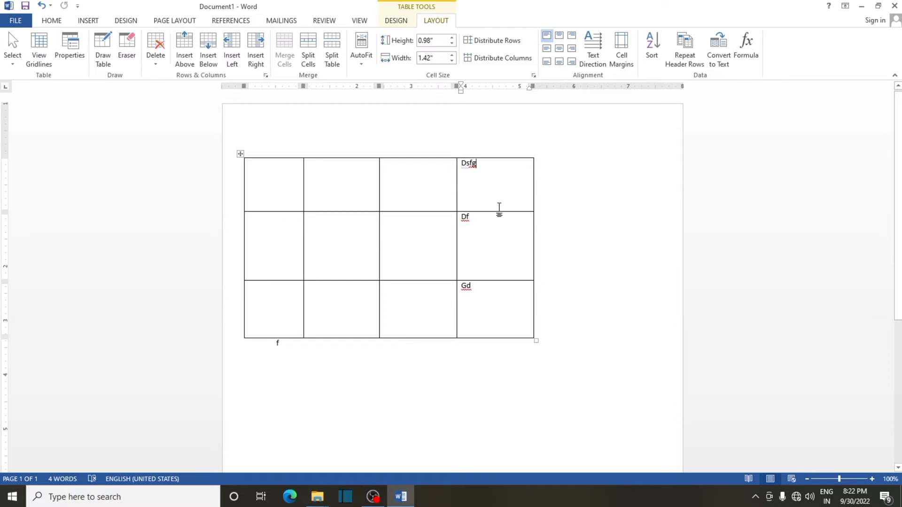
{"action": "left_click", "coordinate": [497, 257]}
{"action": "left_click", "coordinate": [498, 311]}
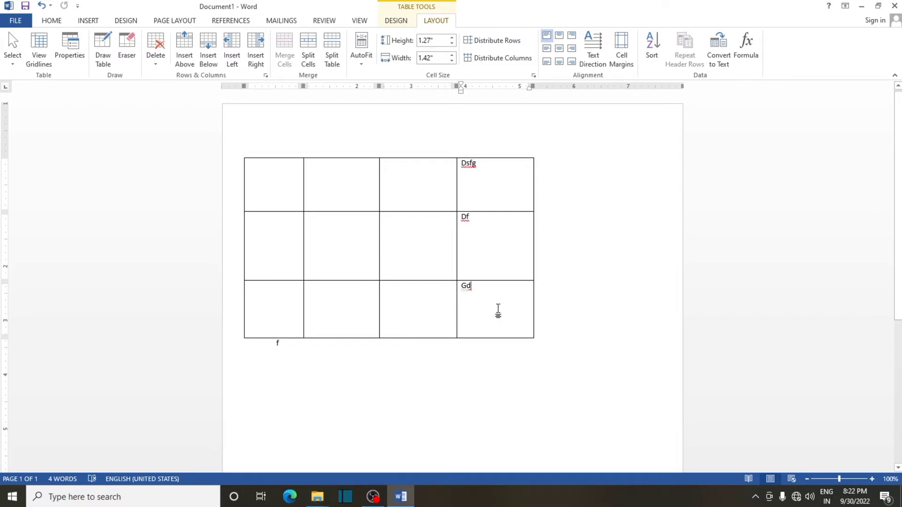
{"action": "left_click", "coordinate": [496, 193]}
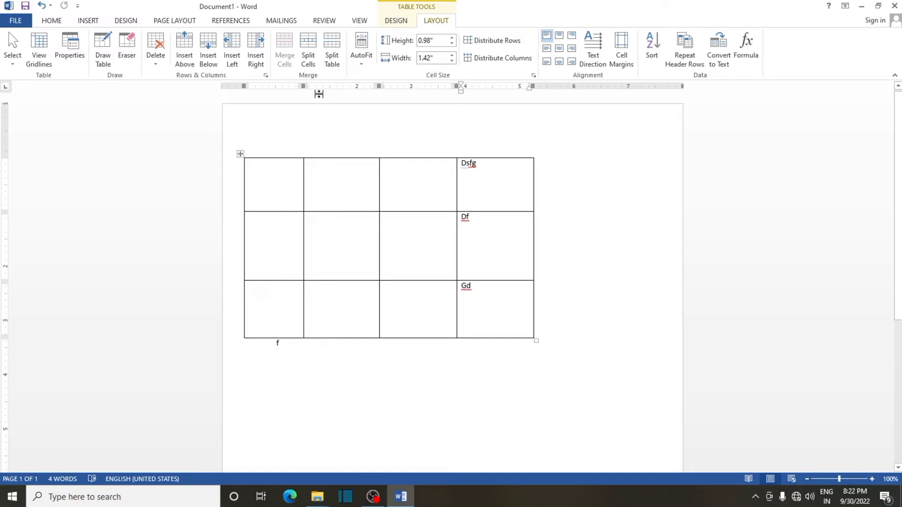
{"action": "left_click", "coordinate": [256, 57]}
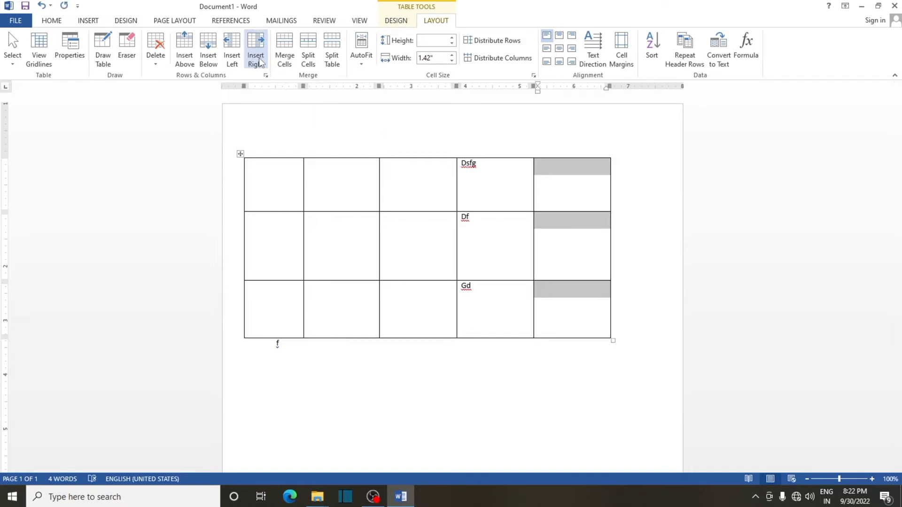
{"action": "left_click", "coordinate": [549, 195]}
Enter Dfasdfadfasdf and sdf in the bottom row's first two cells, and add asdfsdf to the line below the table
{"action": "left_click", "coordinate": [275, 324]}
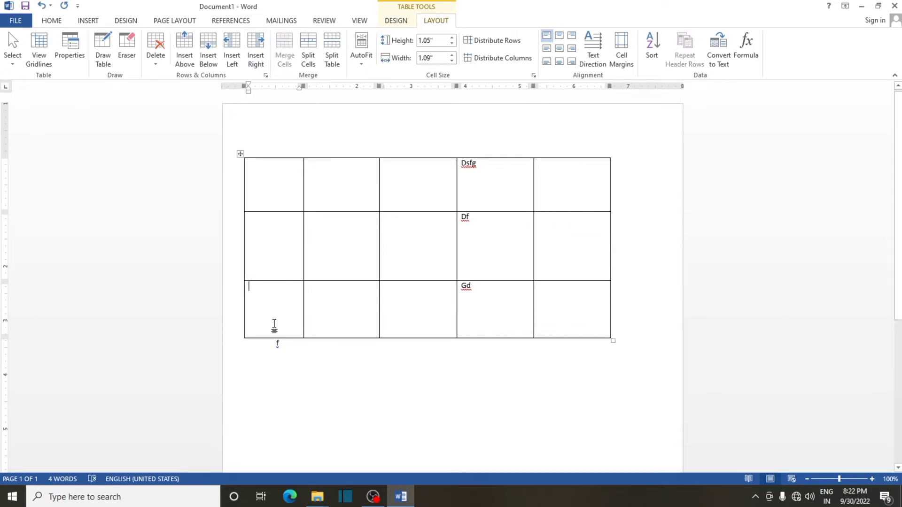
{"action": "type", "text": "dfasdf"}
{"action": "left_click", "coordinate": [276, 344]}
{"action": "type", "text": "asdfsdf"}
{"action": "left_click", "coordinate": [274, 324]}
{"action": "type", "text": "a"}
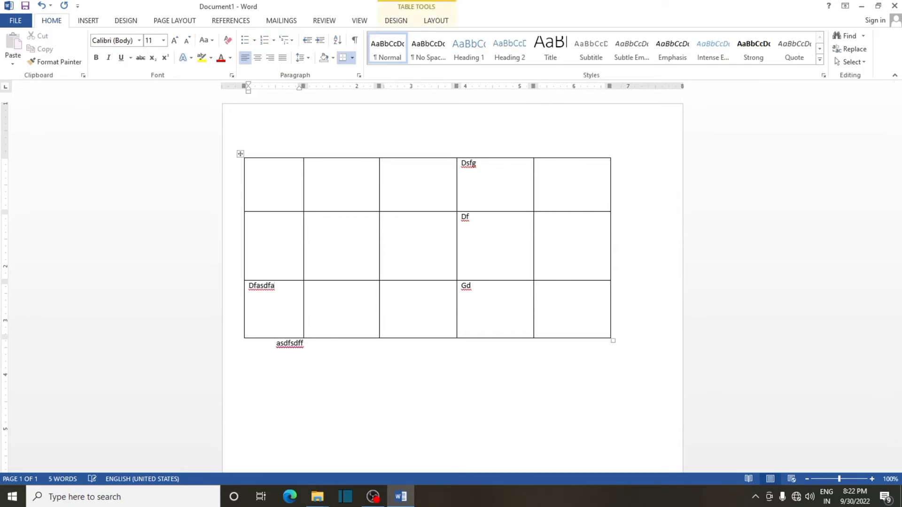
{"action": "type", "text": "dfasdf"}
{"action": "left_click", "coordinate": [340, 317]}
{"action": "type", "text": "sdf"}
Erase all the text on the line below the table
{"action": "left_click", "coordinate": [322, 346]}
{"action": "key", "text": "BackSpace"}
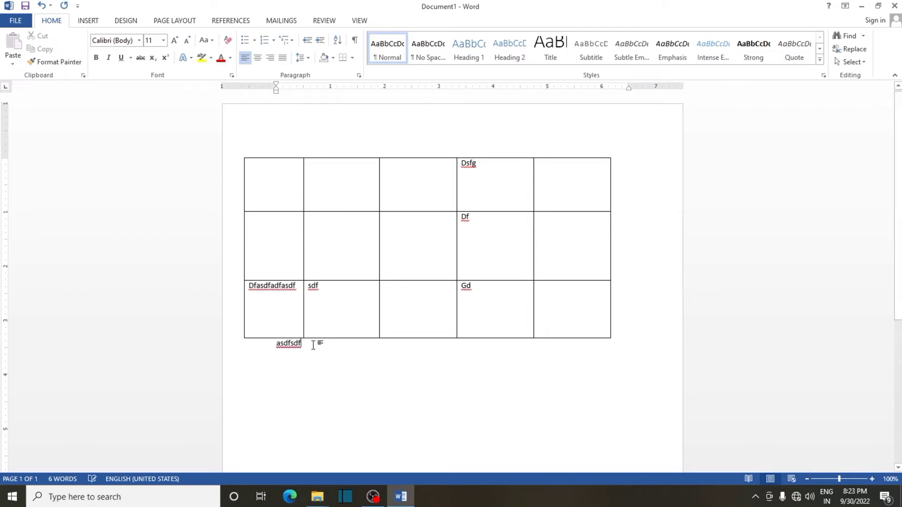
{"action": "key", "text": "BackSpace"}
{"action": "key", "text": "BackSpace"}
{"action": "key", "text": "BackSpace"}
{"action": "key", "text": "BackSpace"}
{"action": "key", "text": "BackSpace"}
{"action": "key", "text": "BackSpace"}
{"action": "key", "text": "BackSpace"}
Insert an empty row below the table's last row
{"action": "left_click", "coordinate": [337, 320]}
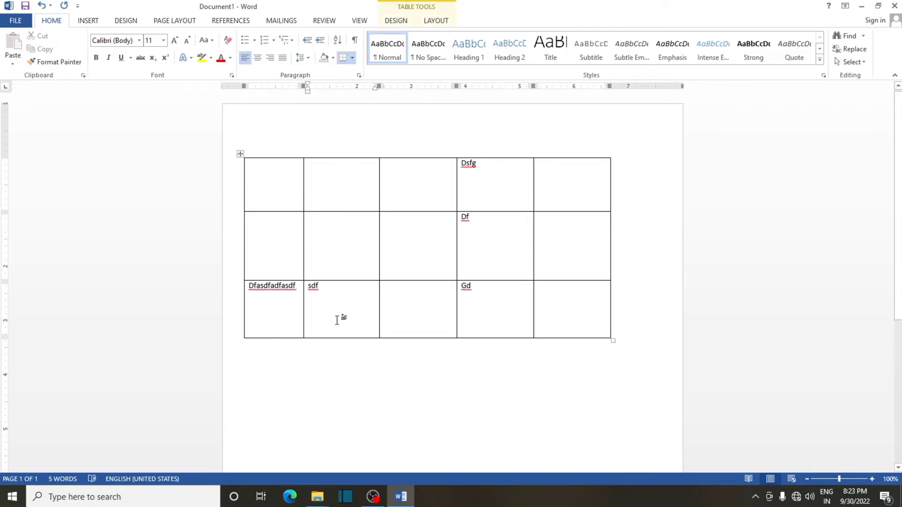
{"action": "left_click", "coordinate": [436, 20]}
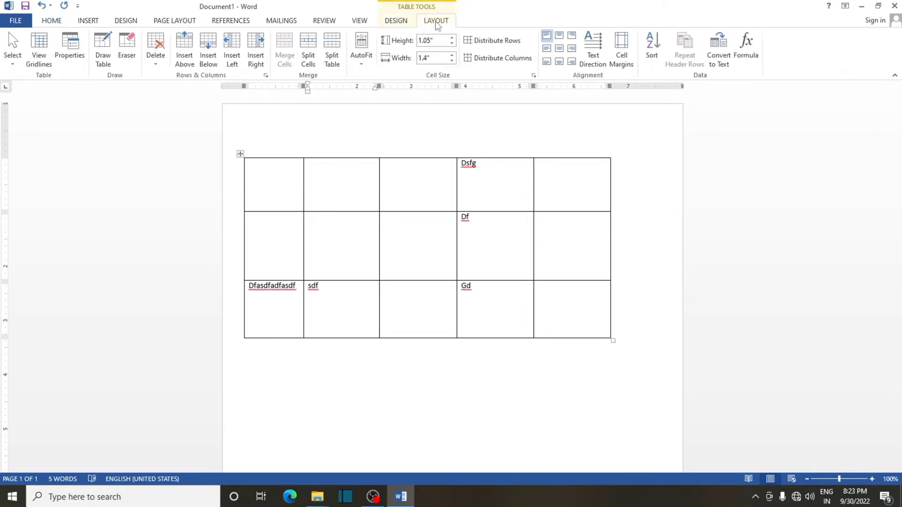
{"action": "left_click", "coordinate": [210, 65]}
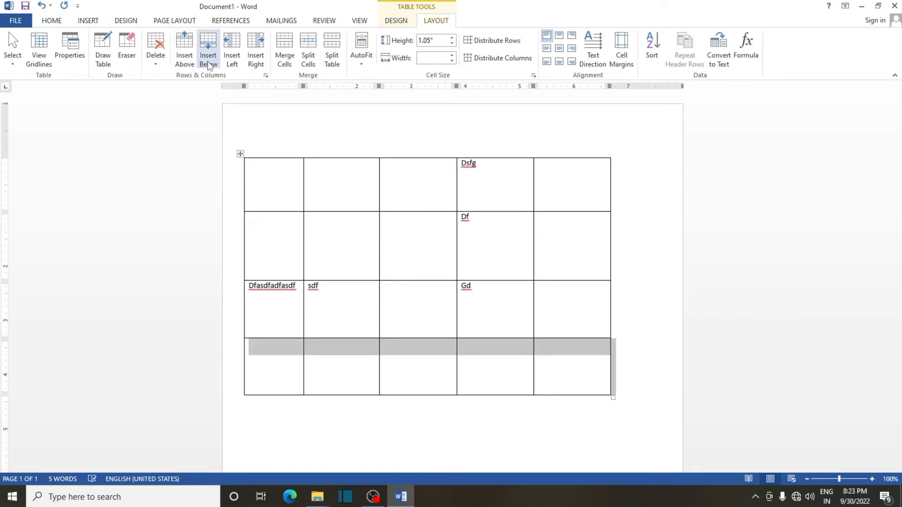
{"action": "left_click", "coordinate": [337, 367]}
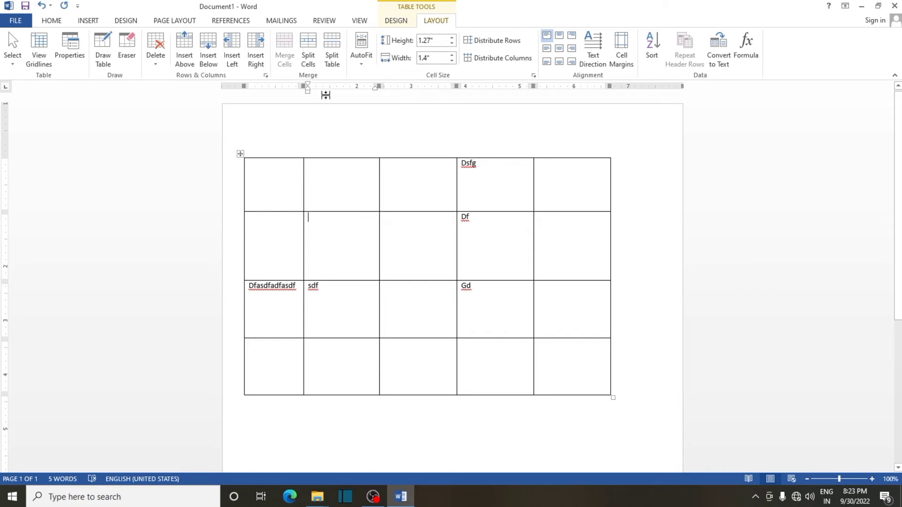
Try splitting the second row's second cell into 2 columns and 2 rows, and undo the split
{"action": "left_click", "coordinate": [315, 57]}
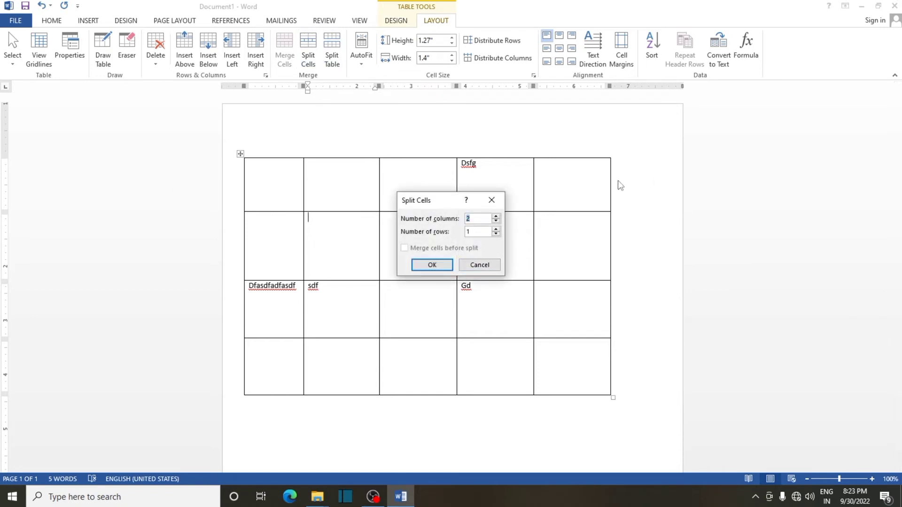
{"action": "type", "text": "2"}
{"action": "double_click", "coordinate": [474, 231]}
{"action": "type", "text": "2"}
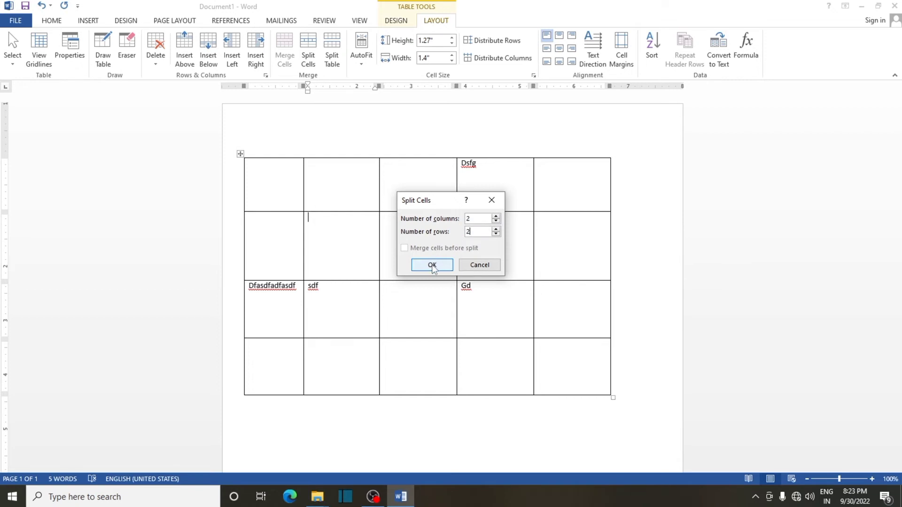
{"action": "left_click", "coordinate": [432, 266]}
{"action": "left_click", "coordinate": [366, 272]}
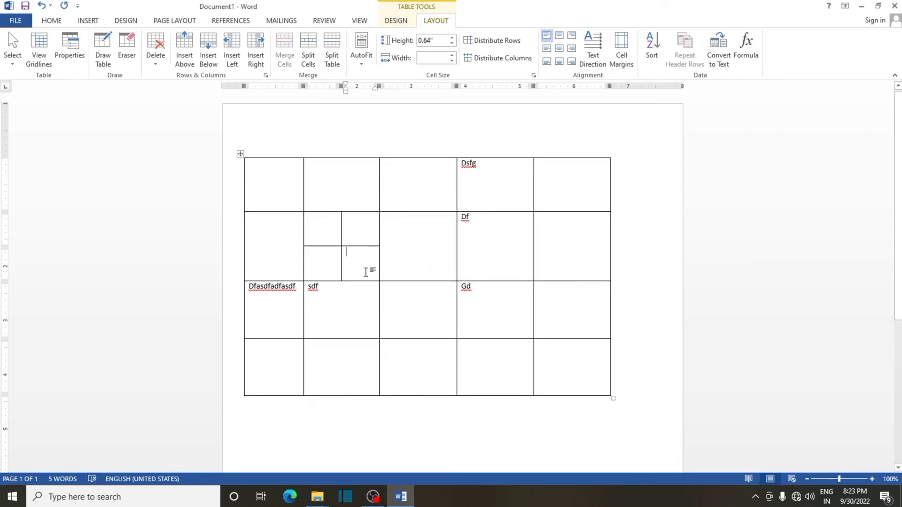
{"action": "key", "text": "ctrl+z"}
{"action": "left_click", "coordinate": [275, 181]}
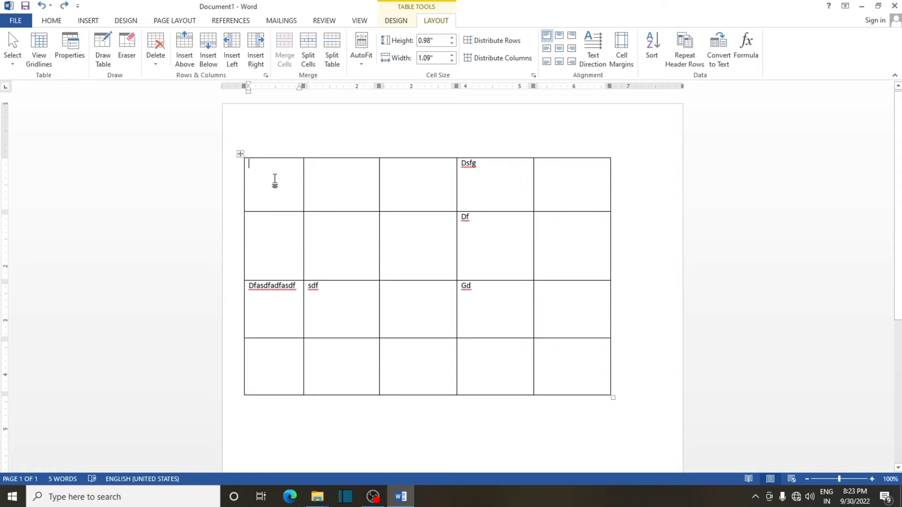
{"action": "left_click_drag", "start_coordinate": [277, 181], "coordinate": [554, 366]}
{"action": "left_click", "coordinate": [495, 370]}
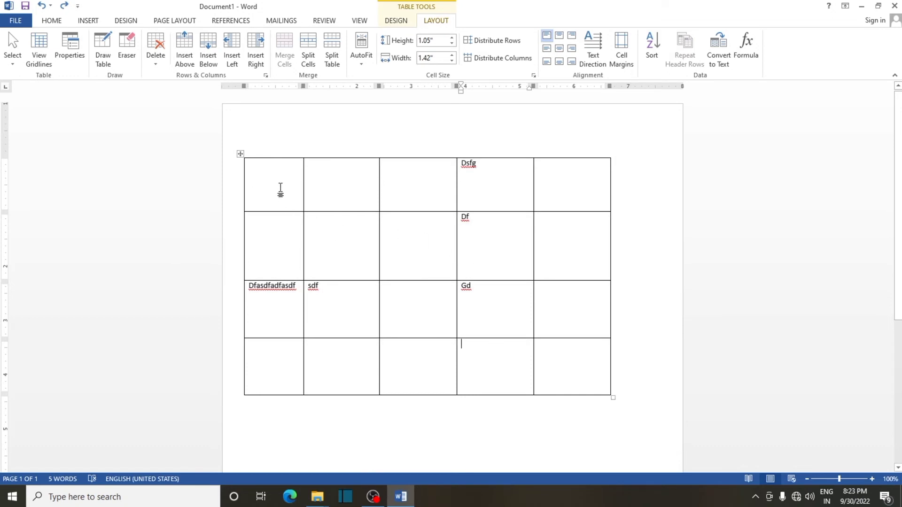
Shorten the second and third rows and move the right borders of the second and first columns outward, making the cell sizes uneven
{"action": "left_click_drag", "start_coordinate": [409, 280], "coordinate": [410, 242]}
{"action": "left_click_drag", "start_coordinate": [415, 302], "coordinate": [417, 290]}
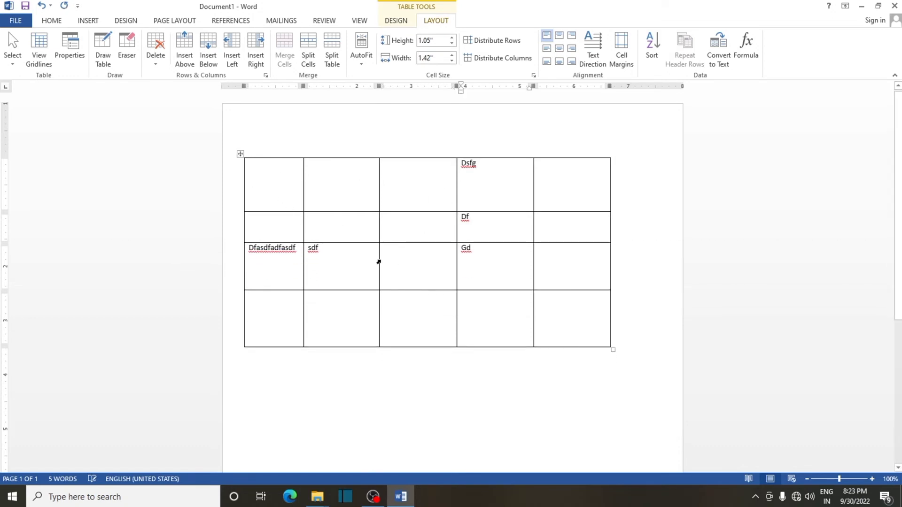
{"action": "left_click_drag", "start_coordinate": [378, 258], "coordinate": [405, 260]}
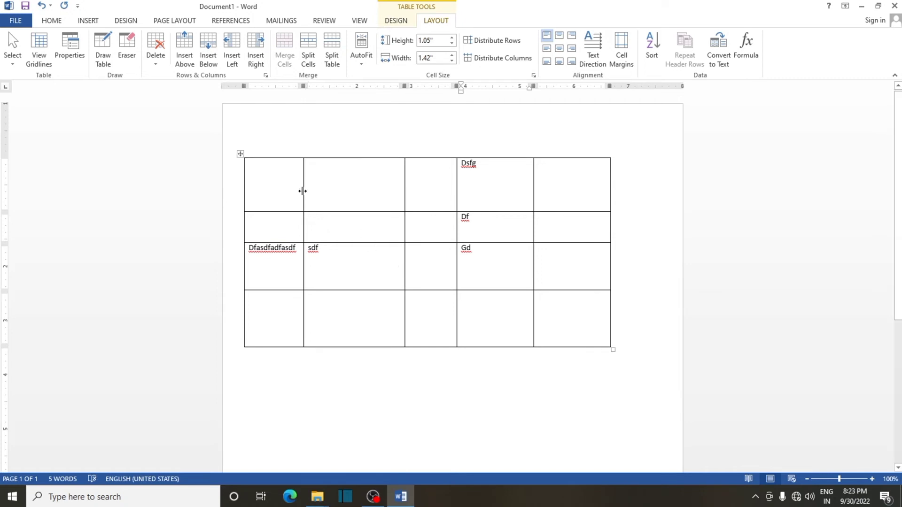
{"action": "left_click_drag", "start_coordinate": [302, 191], "coordinate": [323, 198]}
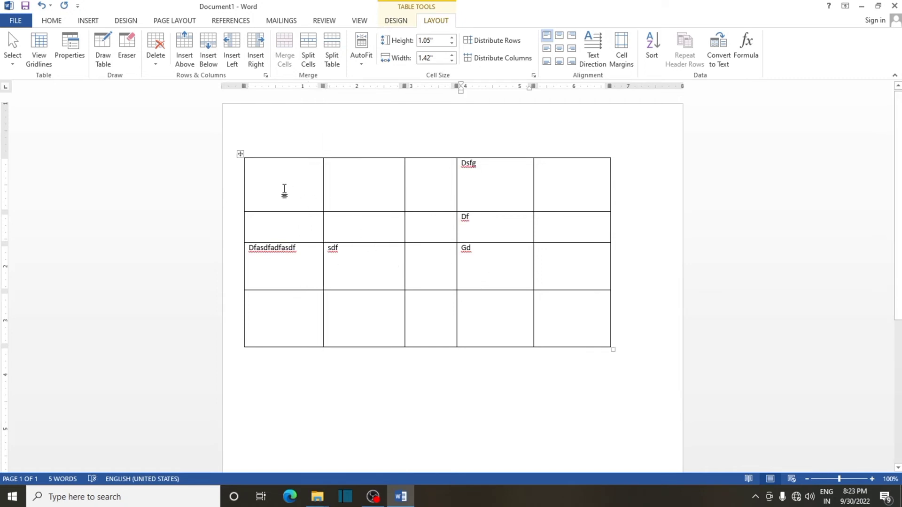
Distribute all rows and columns of the table evenly
{"action": "left_click_drag", "start_coordinate": [268, 171], "coordinate": [562, 314]}
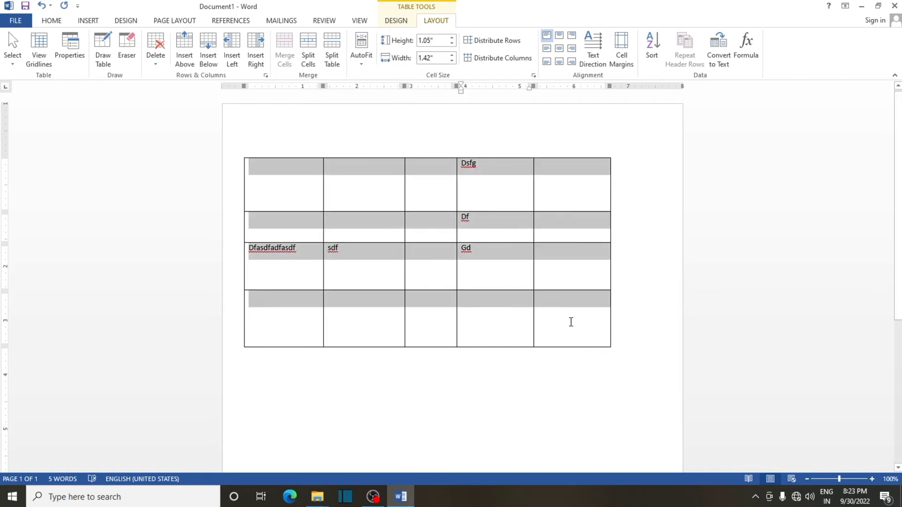
{"action": "left_click", "coordinate": [497, 41]}
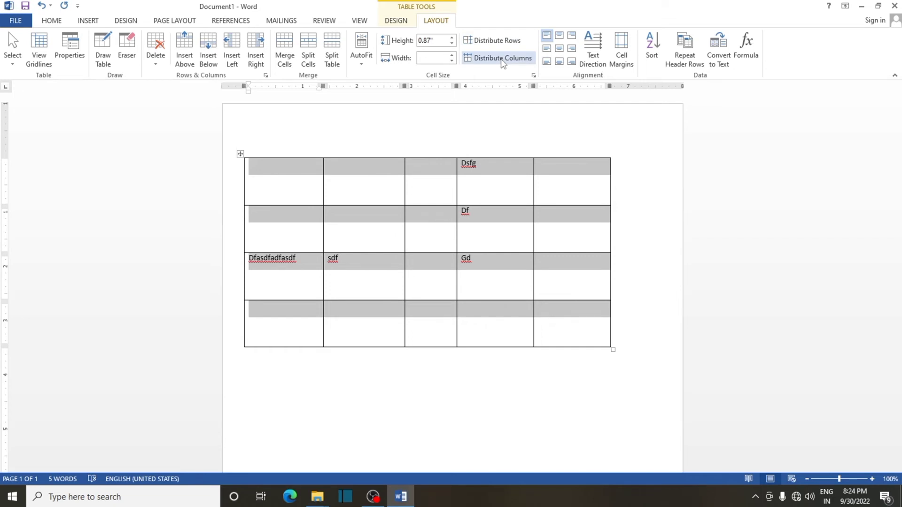
{"action": "left_click", "coordinate": [502, 58]}
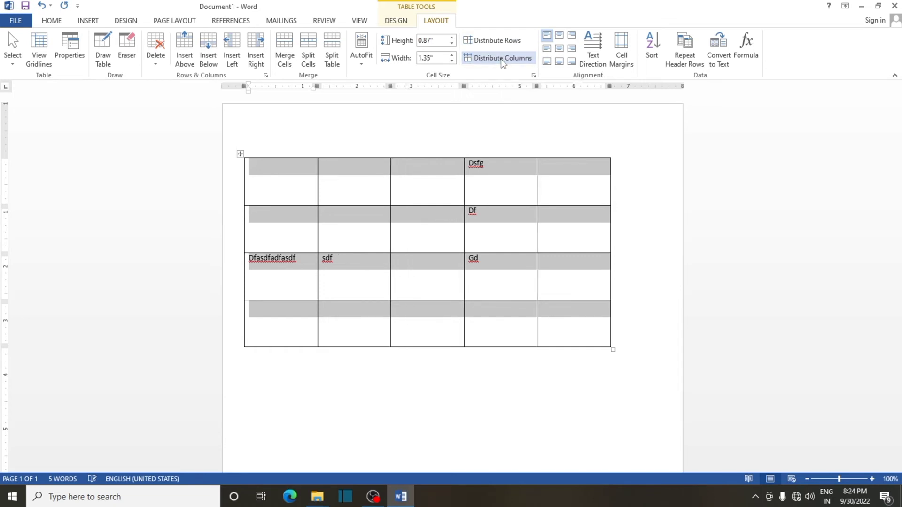
{"action": "left_click", "coordinate": [444, 240]}
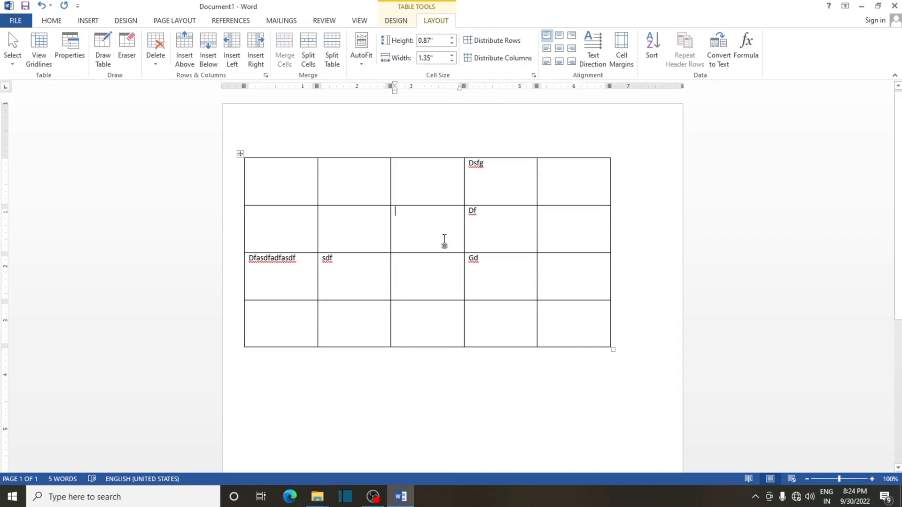
Enter fgfewrtt in the first row's second cell, enlarge the cell to about 1.62" high and 2.05" wide, and centre the text both ways
{"action": "left_click", "coordinate": [352, 191]}
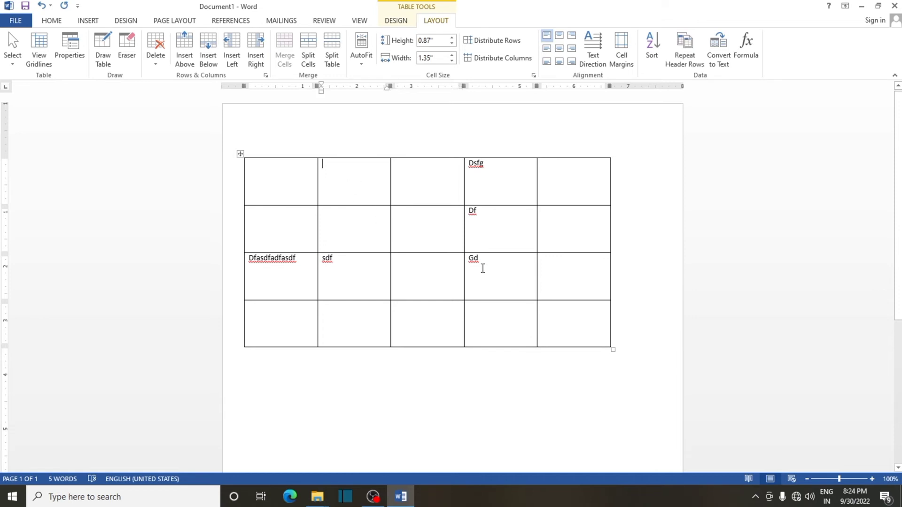
{"action": "type", "text": "fgfewrtt"}
{"action": "left_click_drag", "start_coordinate": [347, 206], "coordinate": [347, 246]}
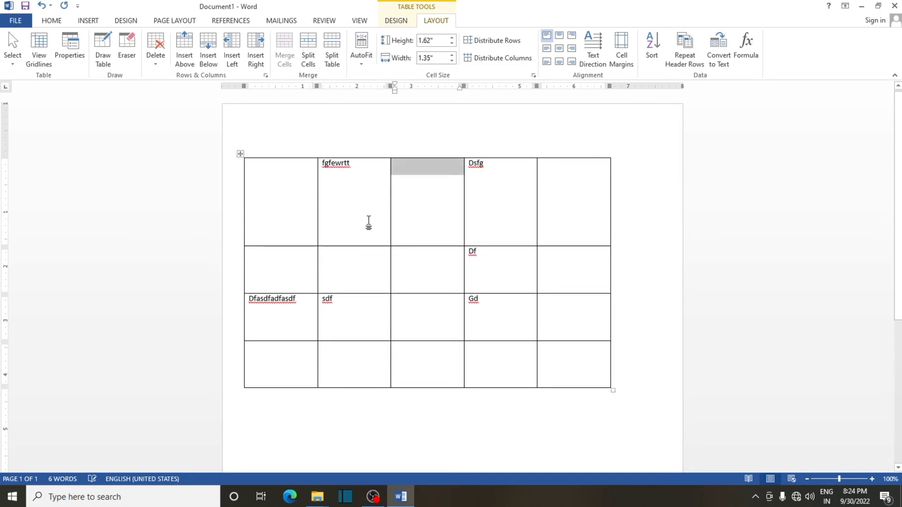
{"action": "left_click_drag", "start_coordinate": [390, 210], "coordinate": [429, 209]}
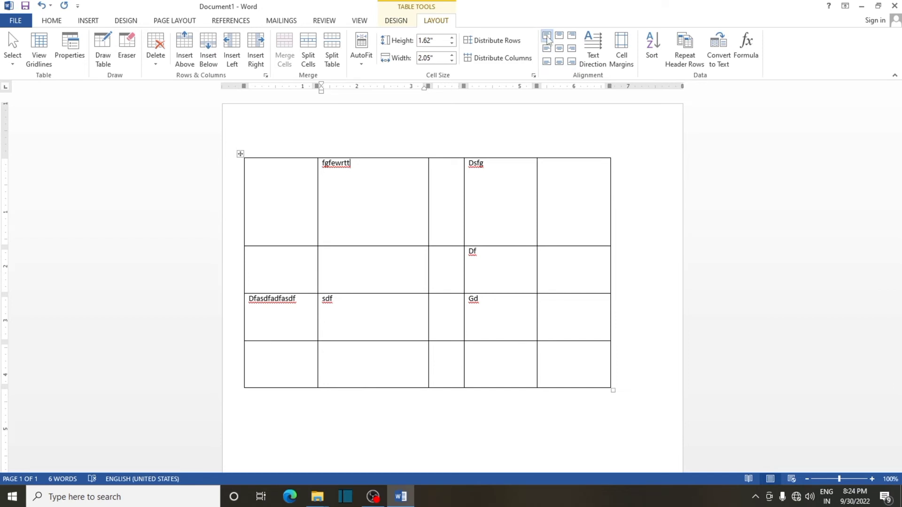
{"action": "left_click", "coordinate": [561, 50]}
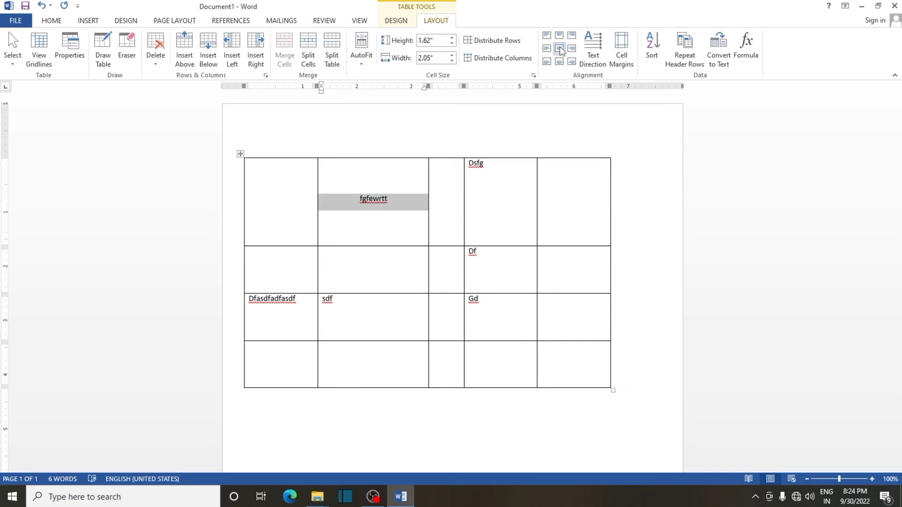
Enter fgsfgs in the table's first cell and rotate its text direction to read vertically downward
{"action": "left_click", "coordinate": [289, 221]}
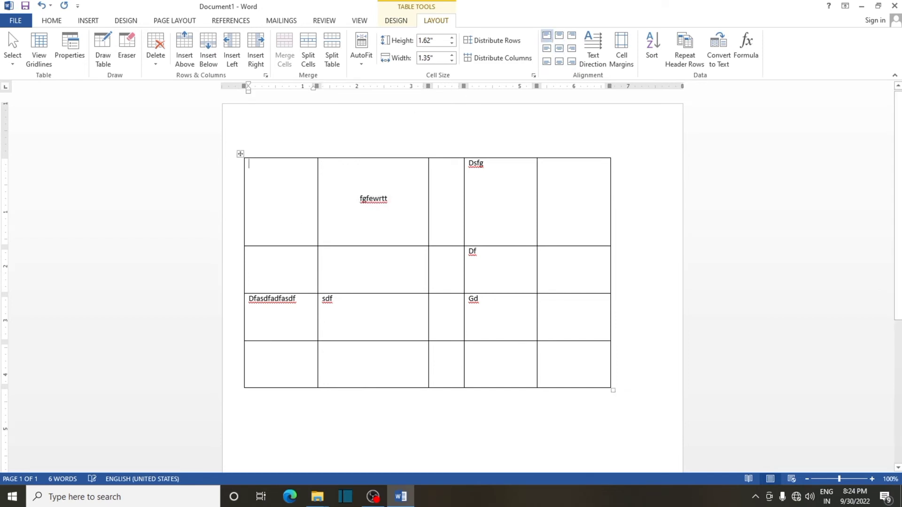
{"action": "type", "text": "fgsfgs"}
{"action": "left_click", "coordinate": [594, 57]}
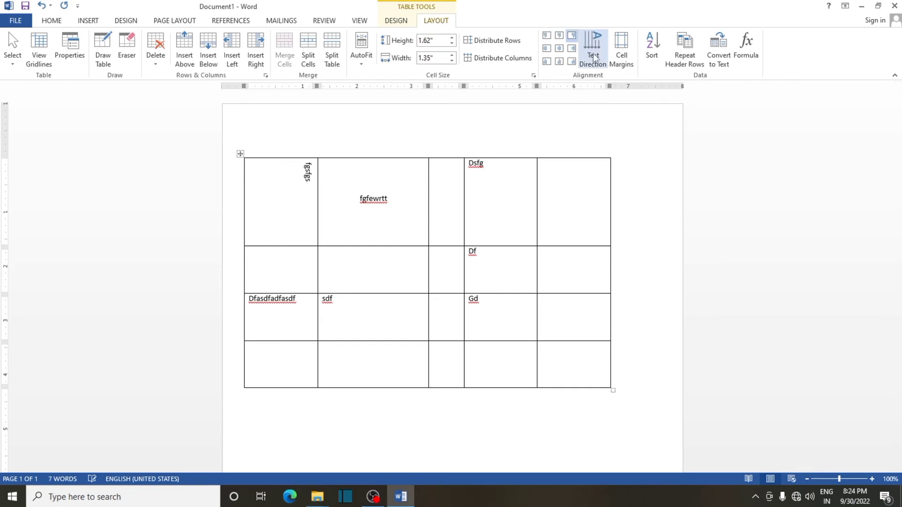
Rotate the first cell's text upward and back to horizontal, and place the cursor in the first row's second cell
{"action": "left_click", "coordinate": [594, 57]}
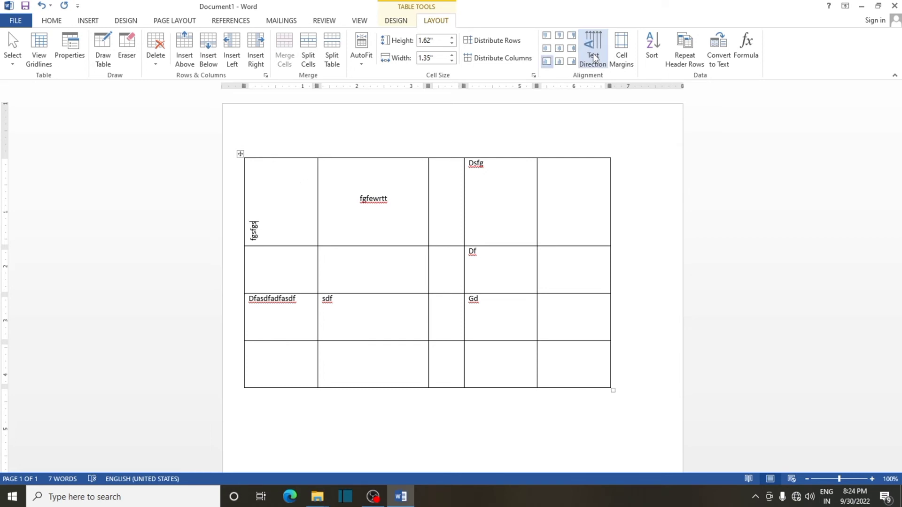
{"action": "left_click", "coordinate": [594, 58]}
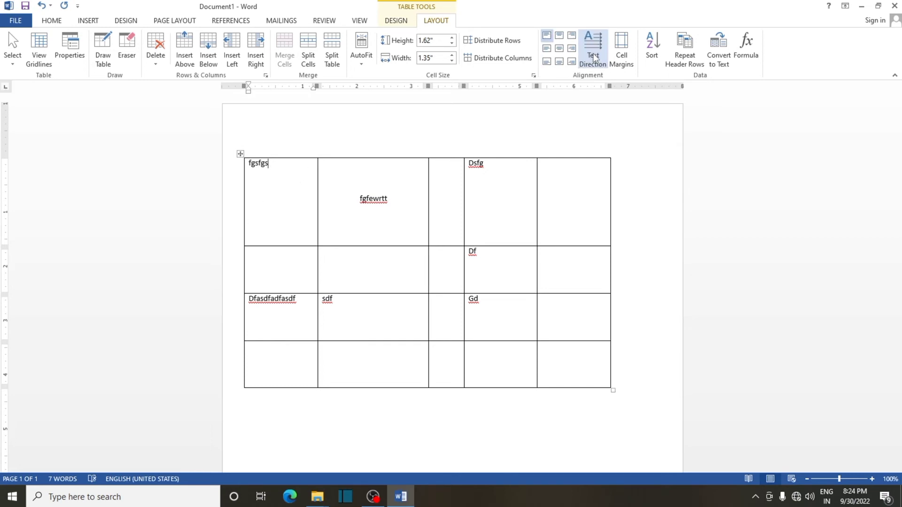
{"action": "left_click", "coordinate": [356, 222]}
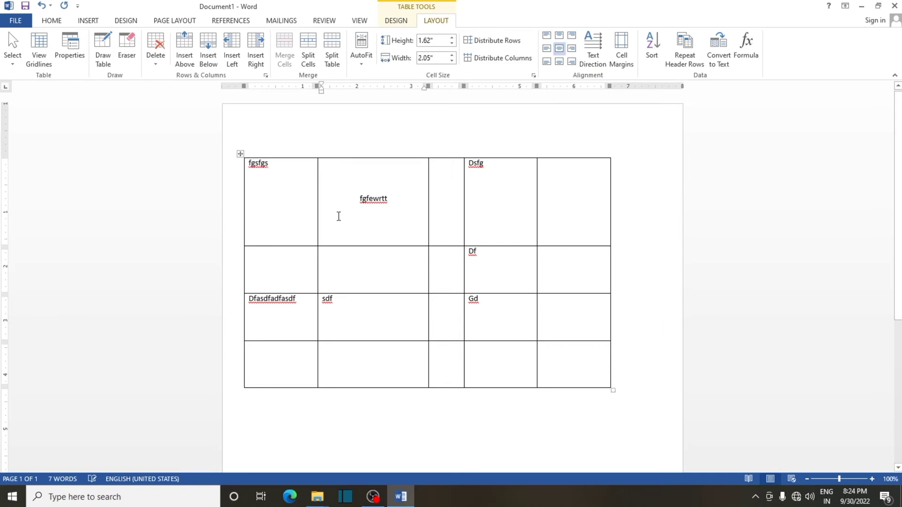
Choose a double-line border style for the table's Border Painter
{"action": "left_click", "coordinate": [396, 22]}
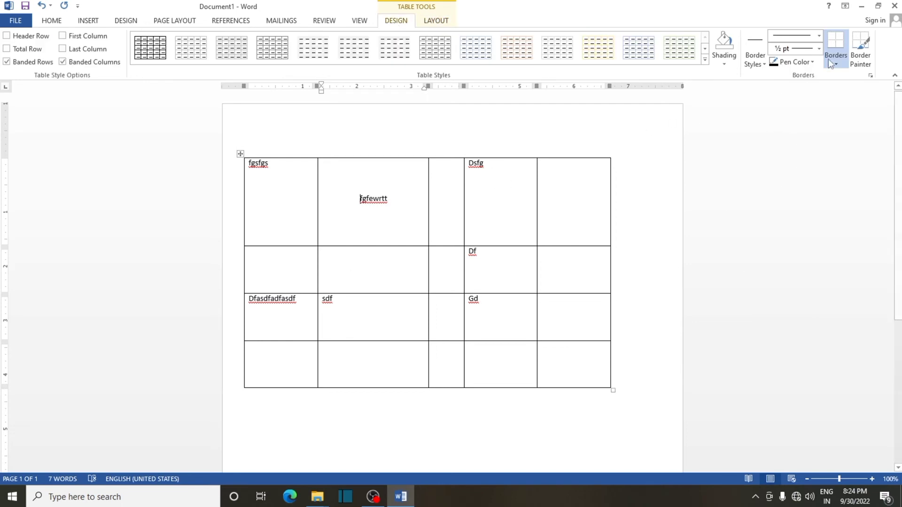
{"action": "left_click", "coordinate": [819, 35]}
{"action": "left_click_drag", "start_coordinate": [827, 70], "coordinate": [823, 159]}
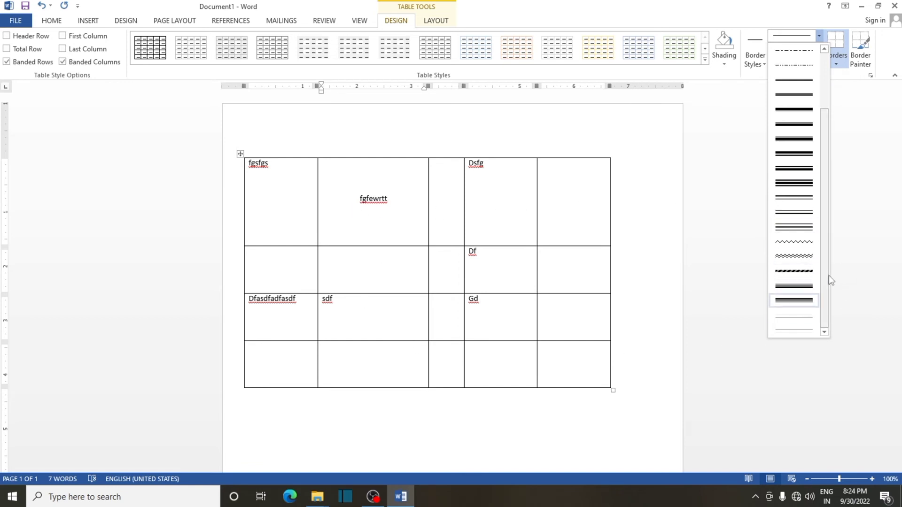
{"action": "left_click_drag", "start_coordinate": [831, 280], "coordinate": [825, 252]}
{"action": "left_click", "coordinate": [795, 116]}
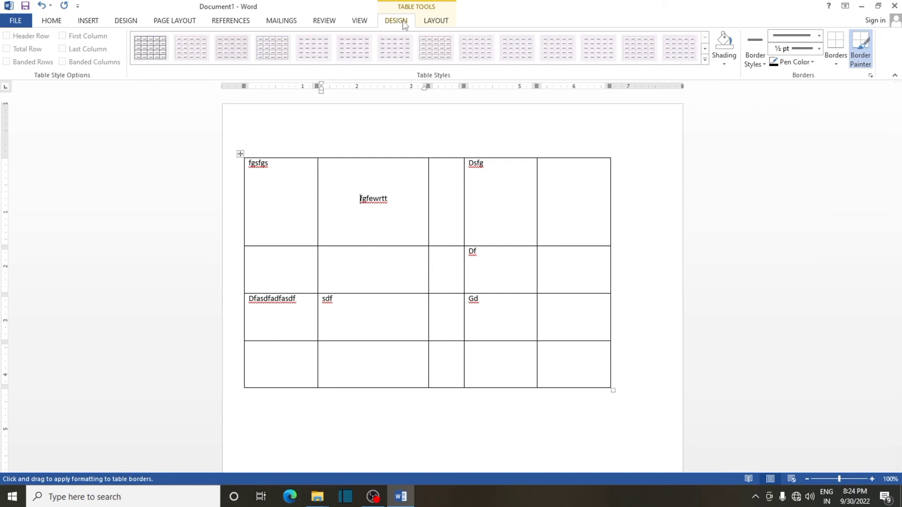
Draw horizontal lines across the first and last rows and a vertical line through the second column with Draw Table
{"action": "left_click", "coordinate": [423, 20]}
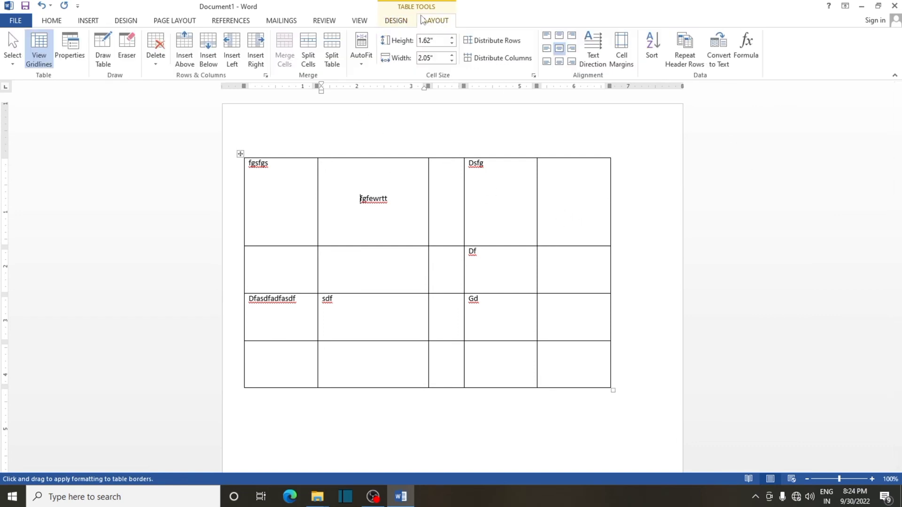
{"action": "left_click", "coordinate": [103, 49]}
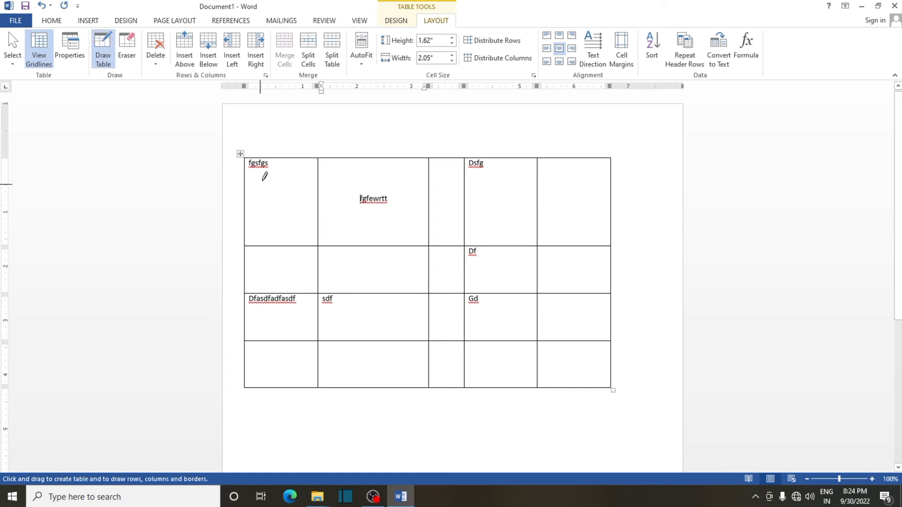
{"action": "left_click_drag", "start_coordinate": [253, 196], "coordinate": [571, 205]}
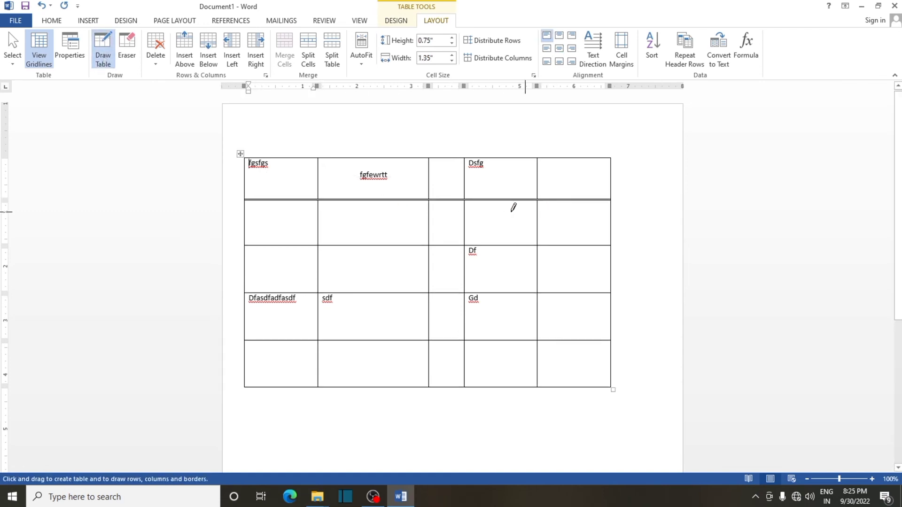
{"action": "left_click_drag", "start_coordinate": [350, 162], "coordinate": [362, 359]}
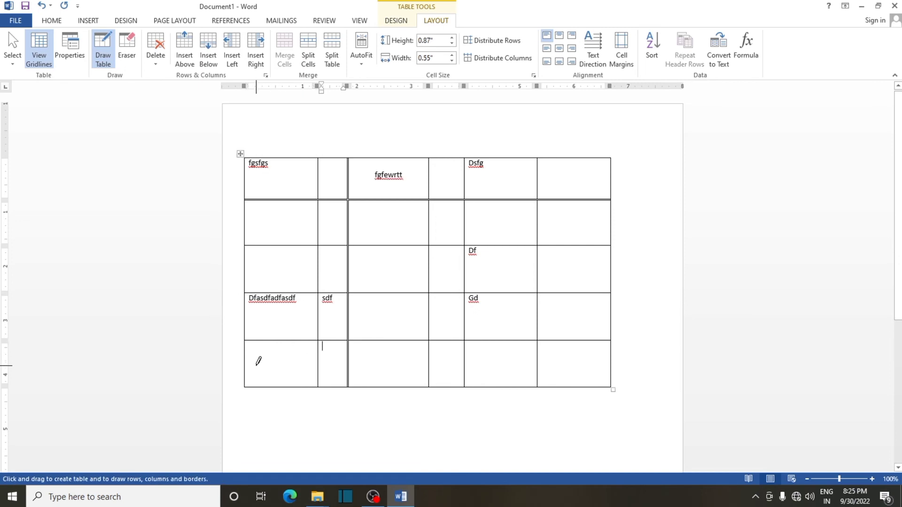
{"action": "left_click_drag", "start_coordinate": [259, 362], "coordinate": [584, 365]}
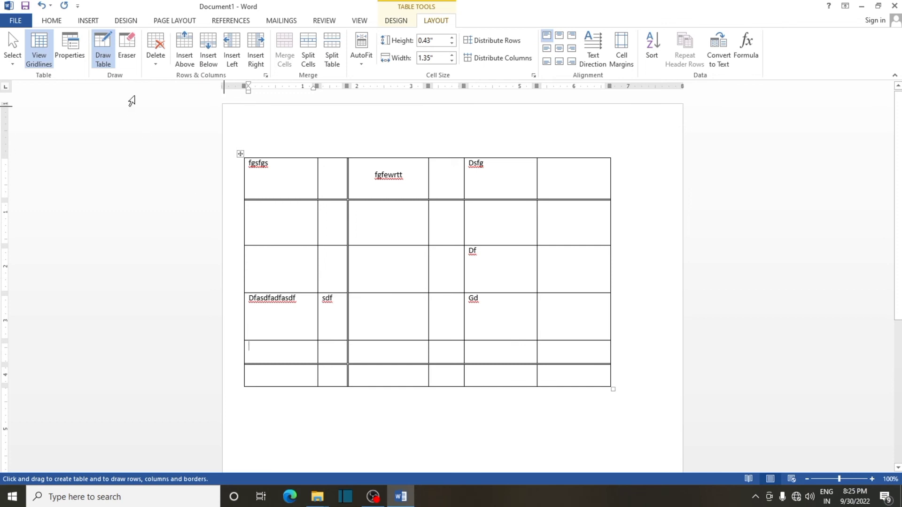
Erase the drawn double lines from the first row, the second column and the last row with the Eraser
{"action": "left_click", "coordinate": [127, 50]}
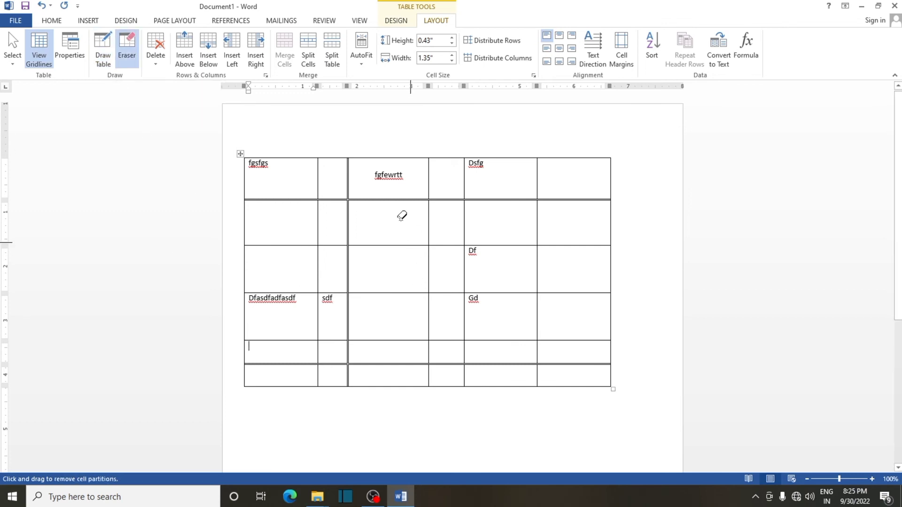
{"action": "left_click_drag", "start_coordinate": [278, 199], "coordinate": [573, 199]}
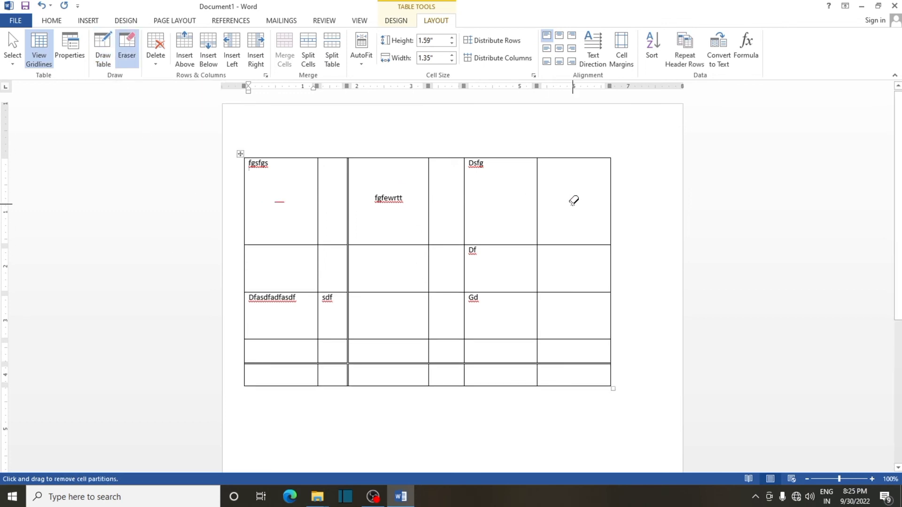
{"action": "left_click_drag", "start_coordinate": [348, 173], "coordinate": [350, 367]}
{"action": "left_click_drag", "start_coordinate": [256, 362], "coordinate": [570, 362]}
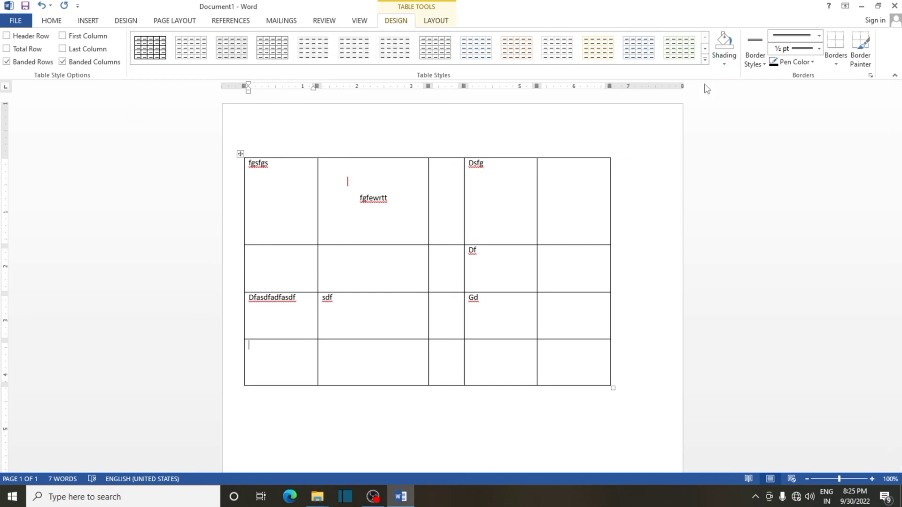
Set the border pen color to red and draw a horizontal line across the whole first row
{"action": "left_click", "coordinate": [819, 48]}
{"action": "left_click", "coordinate": [819, 49]}
{"action": "left_click", "coordinate": [812, 61]}
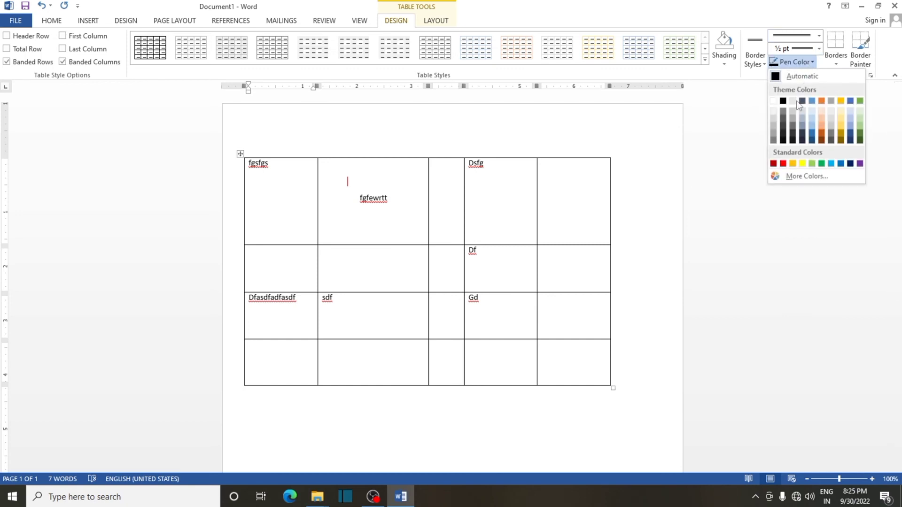
{"action": "left_click", "coordinate": [783, 163]}
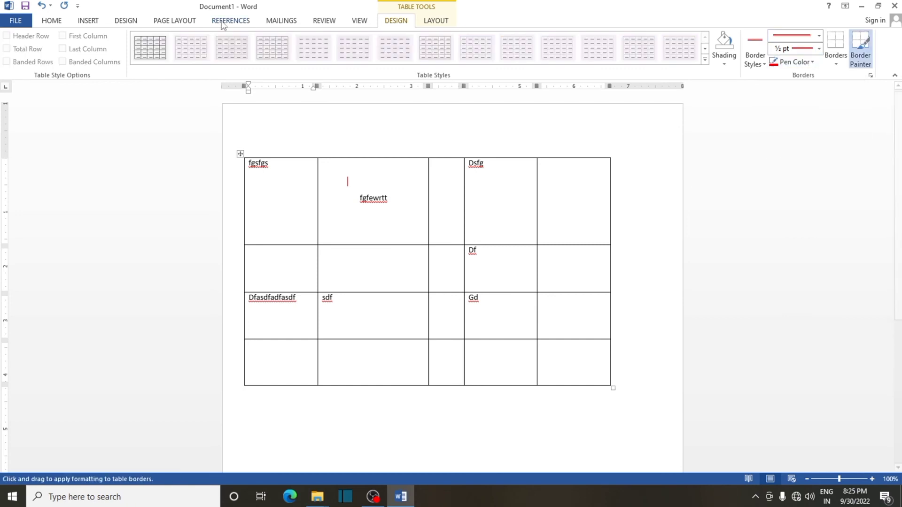
{"action": "left_click", "coordinate": [435, 20]}
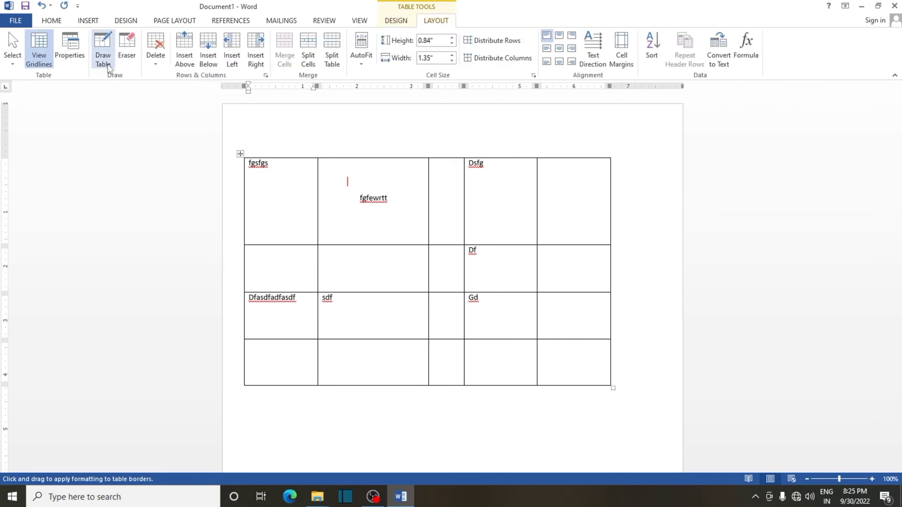
{"action": "left_click", "coordinate": [103, 49]}
{"action": "left_click_drag", "start_coordinate": [259, 189], "coordinate": [587, 190]}
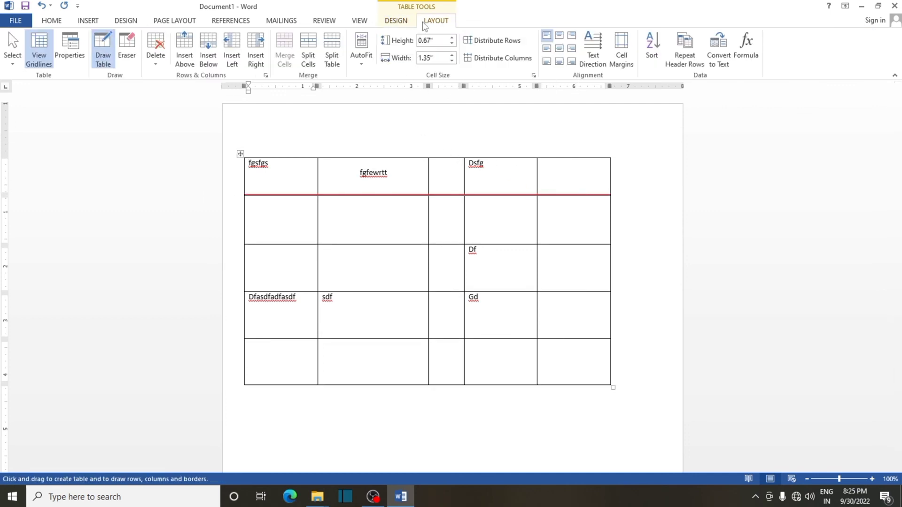
Split the table in two above its third row, and place the cursor in the upper table's second row, second cell
{"action": "left_click", "coordinate": [406, 21]}
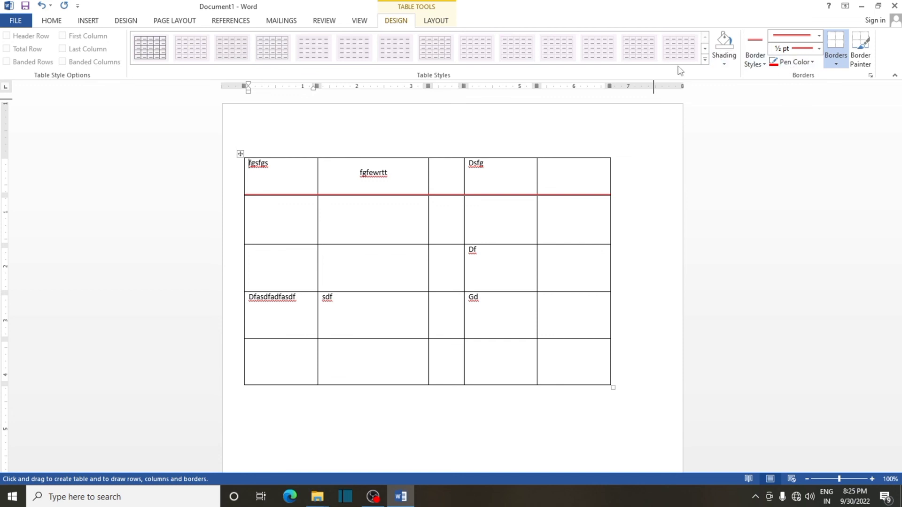
{"action": "left_click", "coordinate": [436, 21]}
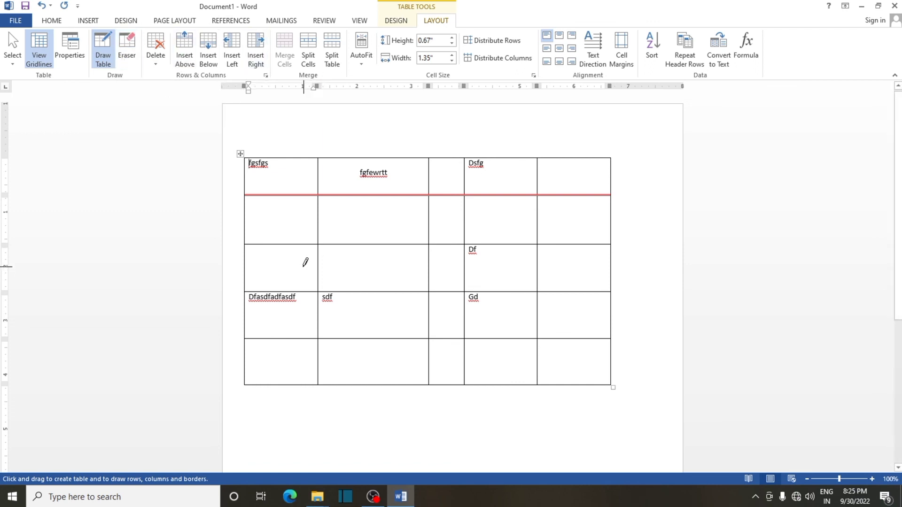
{"action": "left_click", "coordinate": [277, 266]}
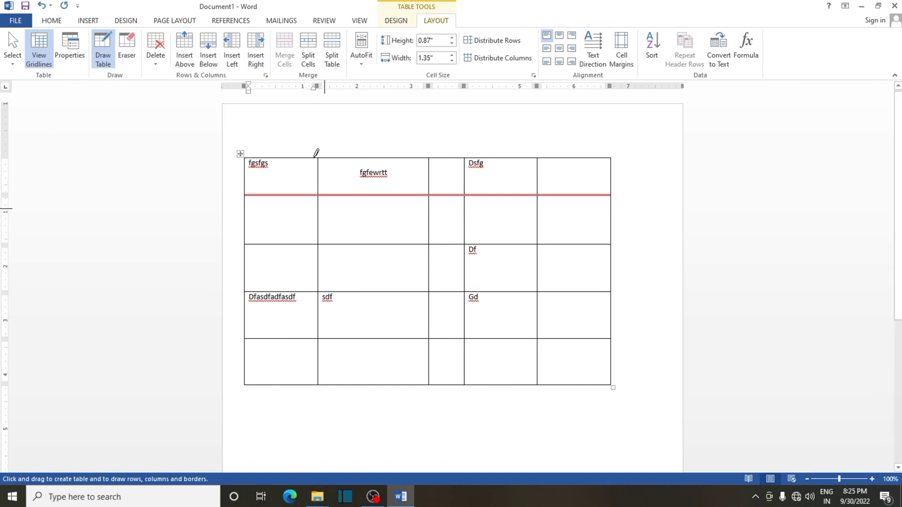
{"action": "left_click", "coordinate": [336, 61]}
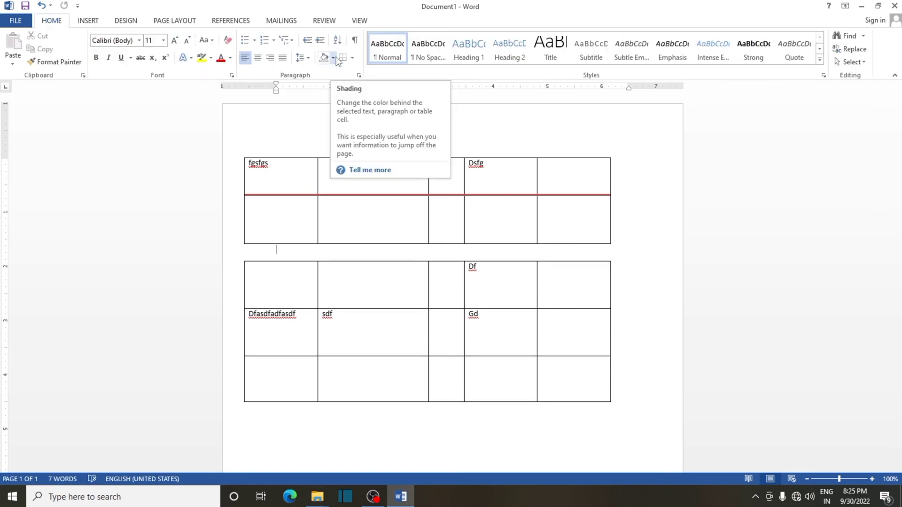
{"action": "left_click", "coordinate": [383, 221]}
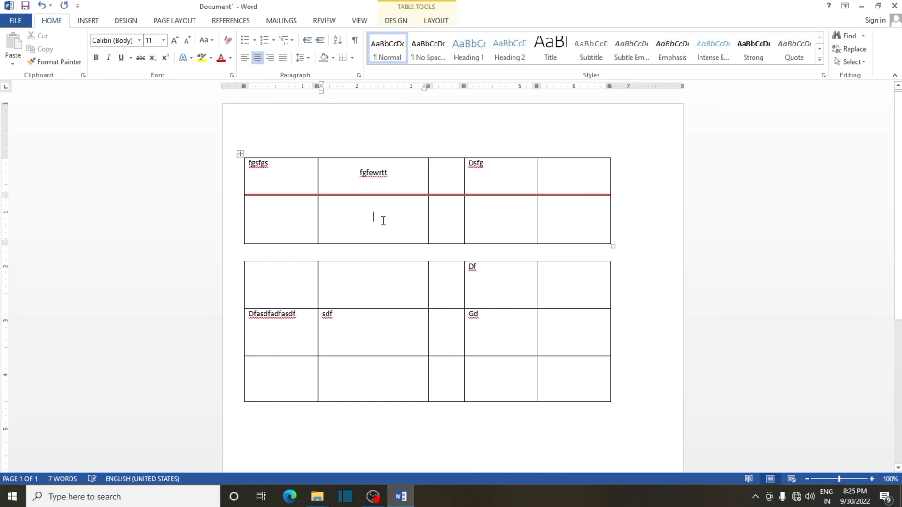